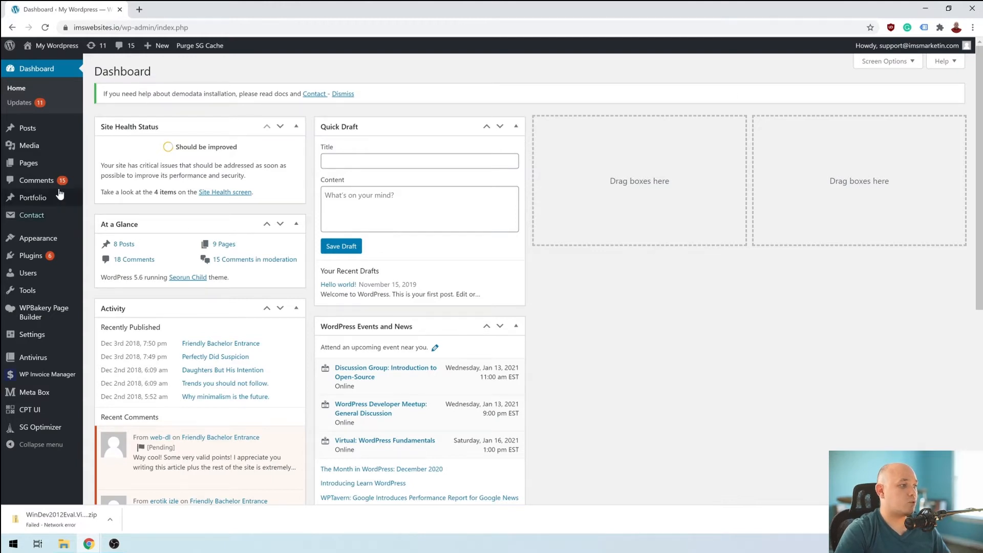
Open the About Us page from the site's page list for editing.
mouse_move(38, 167)
left_click(104, 164)
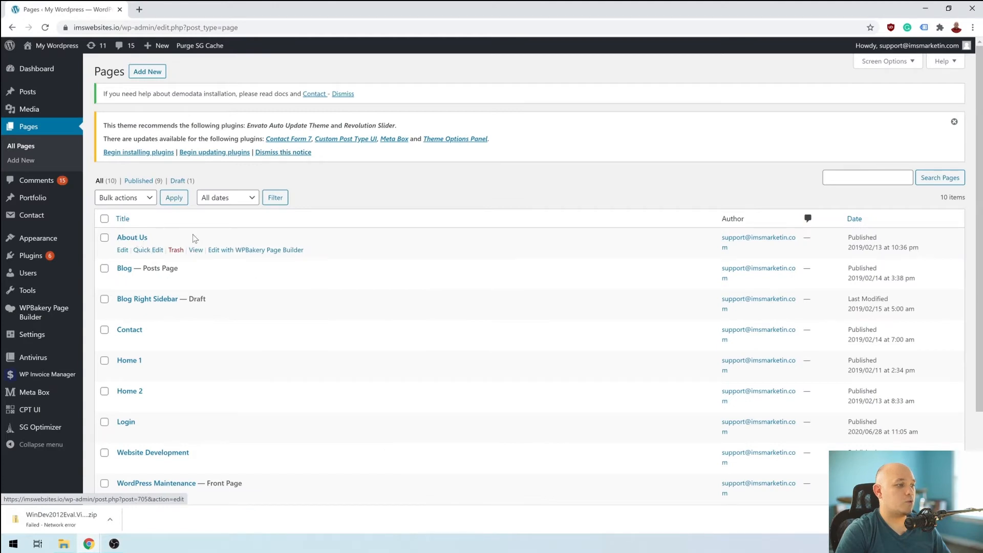
left_click(138, 241)
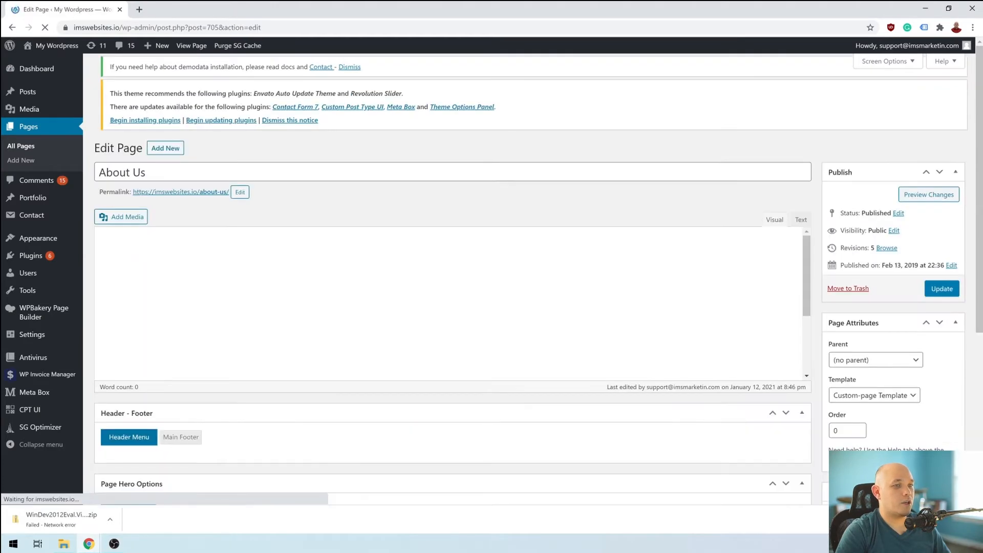
scroll(545, 273, "down", 1)
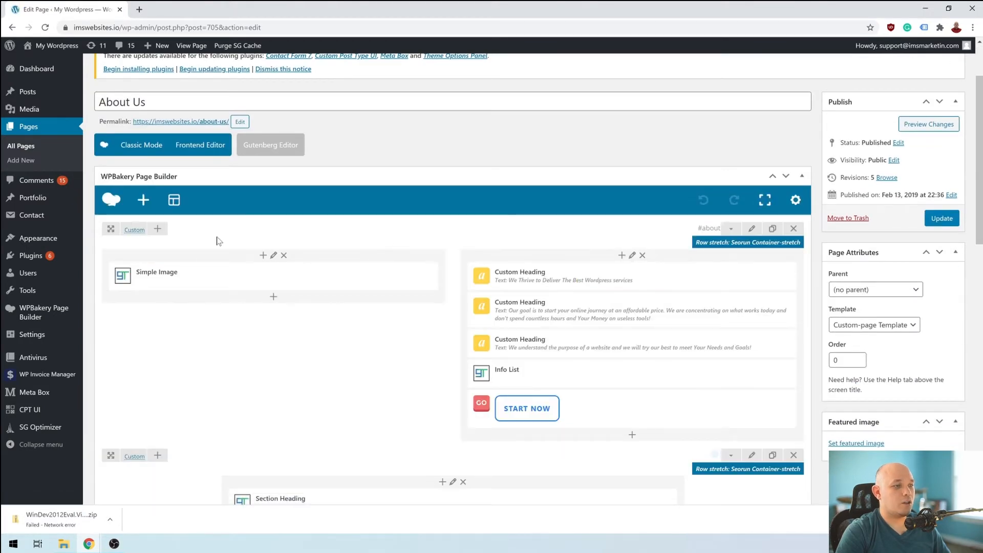
Add an empty row below the services boxes at the end of the page layout.
scroll(372, 254, "down", 10)
scroll(377, 257, "up", 6)
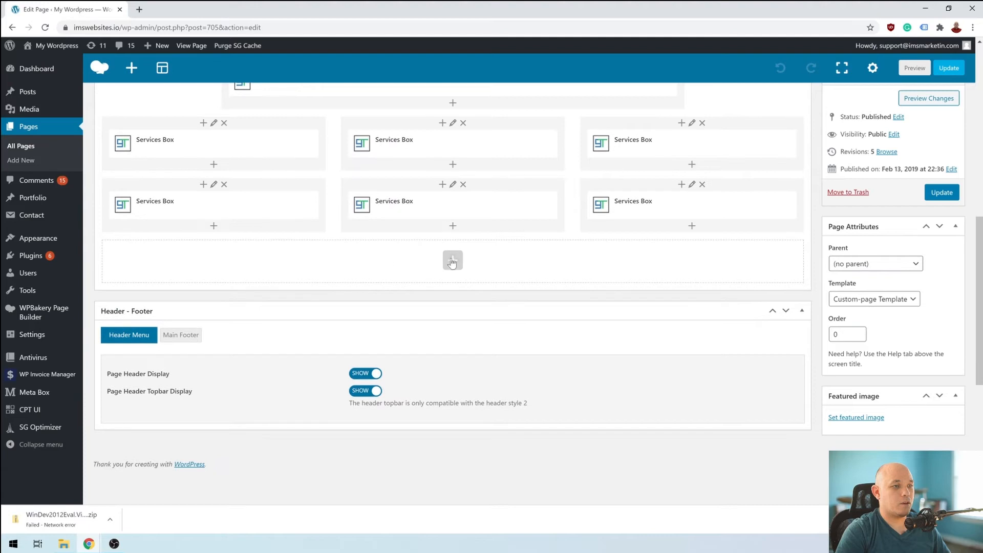
left_click(451, 260)
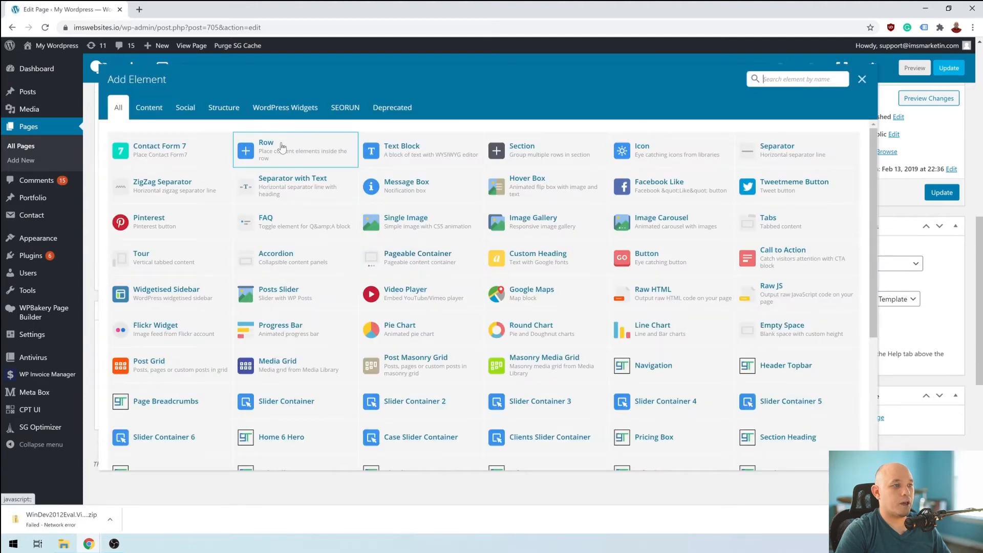
left_click(283, 148)
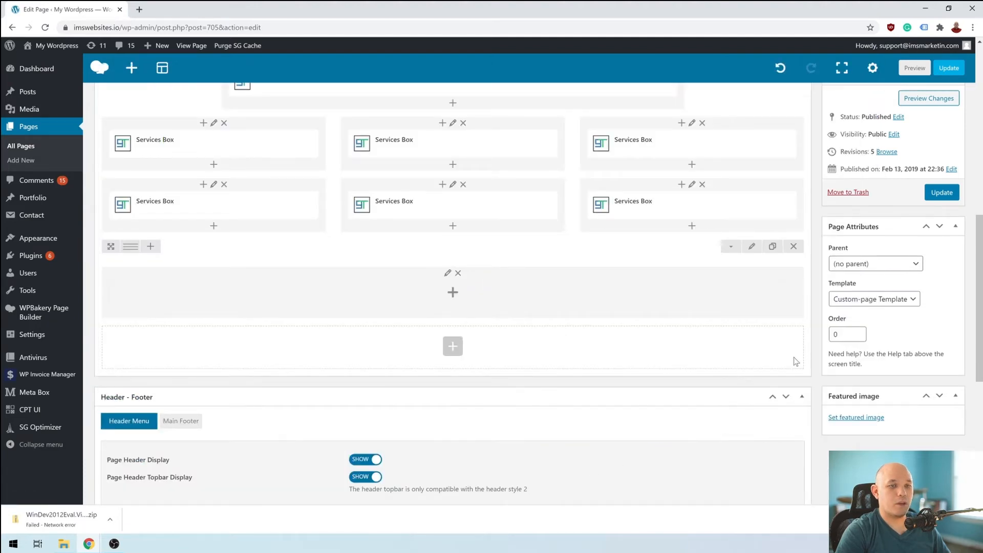
left_click(751, 252)
scroll(506, 293, "down", 4)
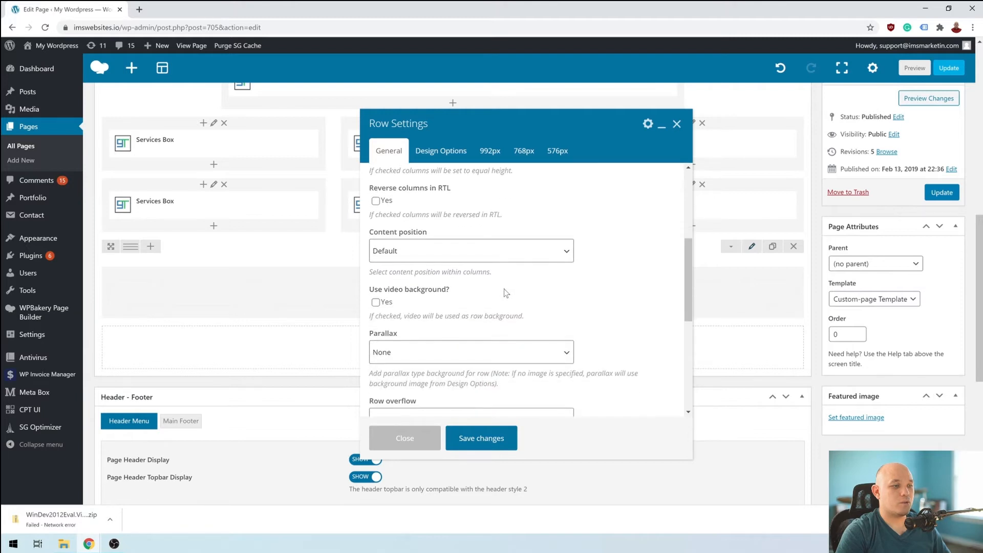
left_click(376, 302)
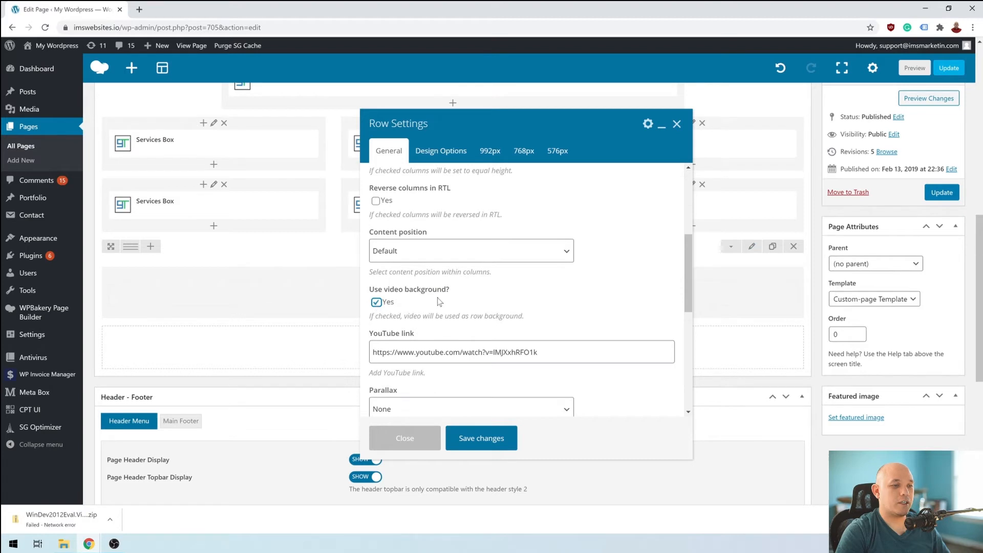
left_click_drag(540, 352, 364, 353)
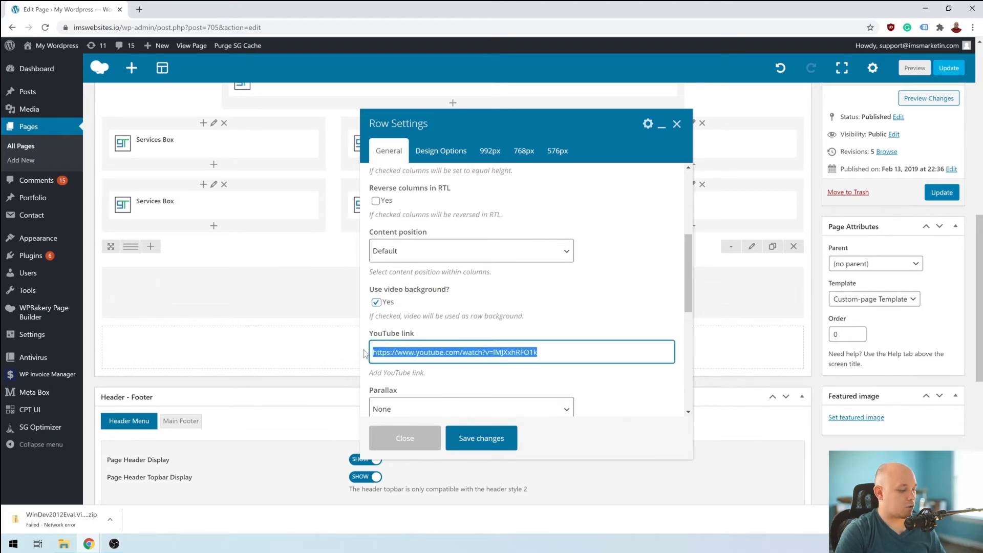
key("ctrl+v")
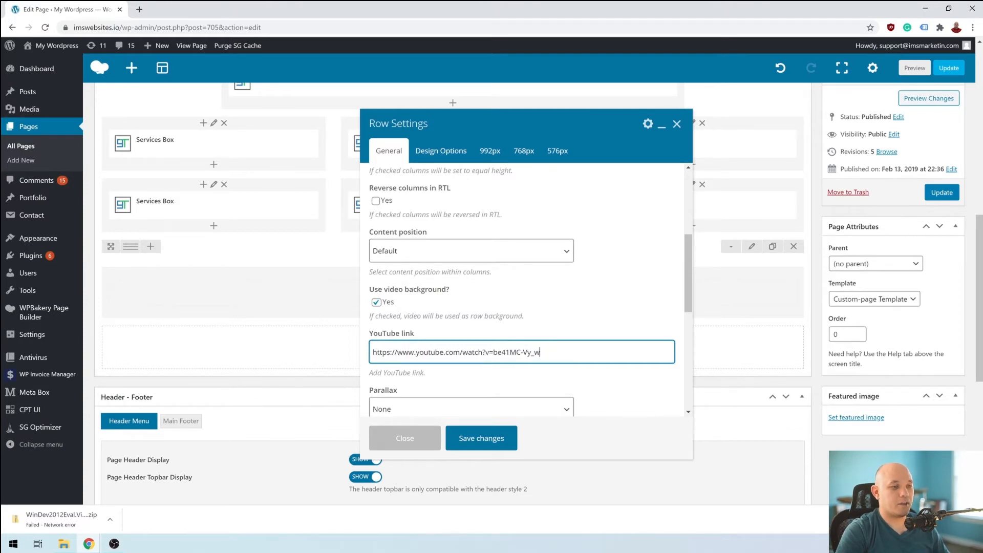
left_click(486, 449)
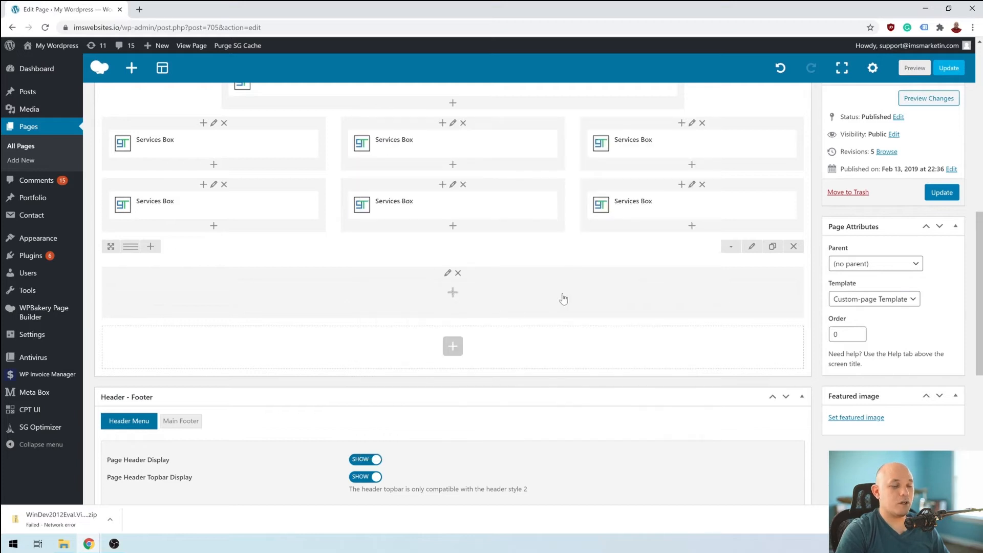
Add a Section Heading element with the title "Test Title" inside the video background row.
left_click(452, 291)
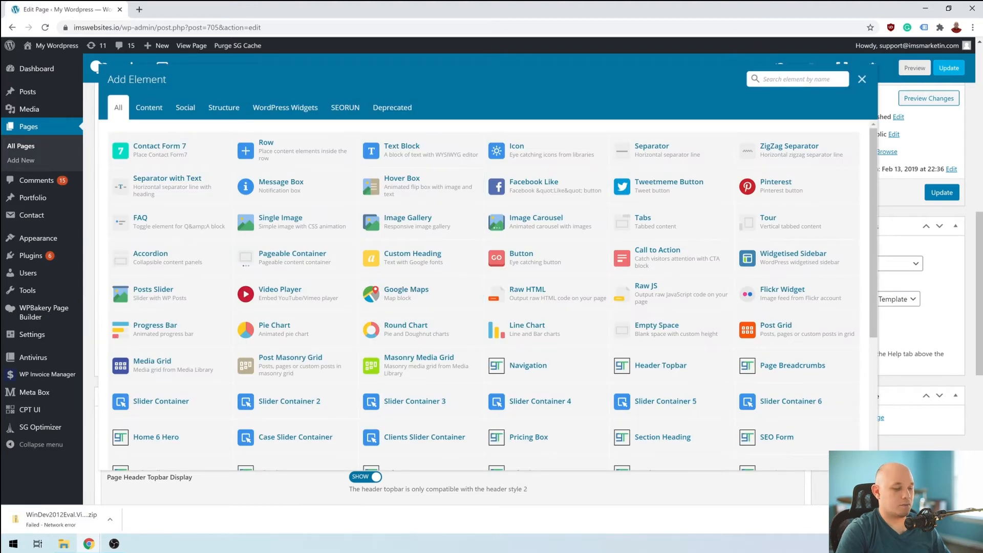
type("hea")
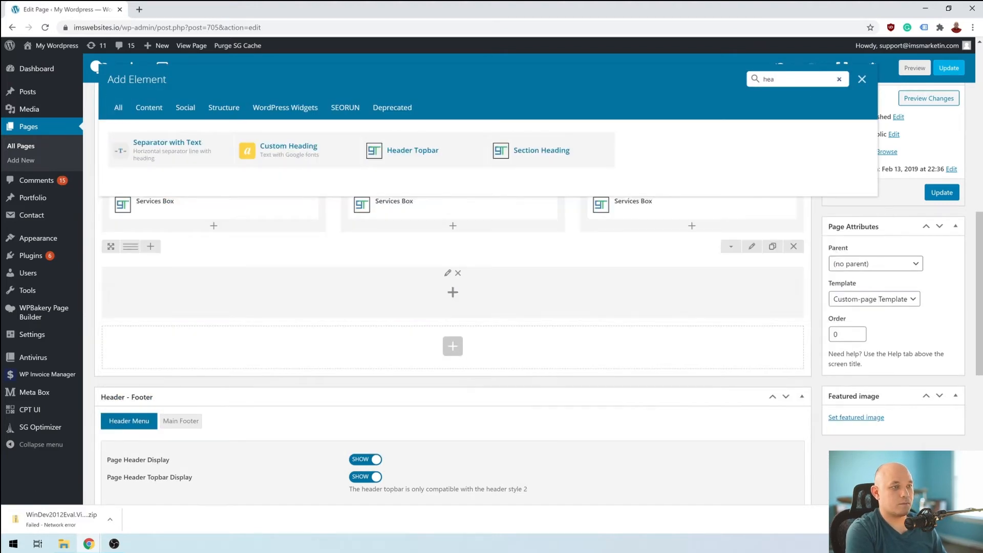
left_click(531, 160)
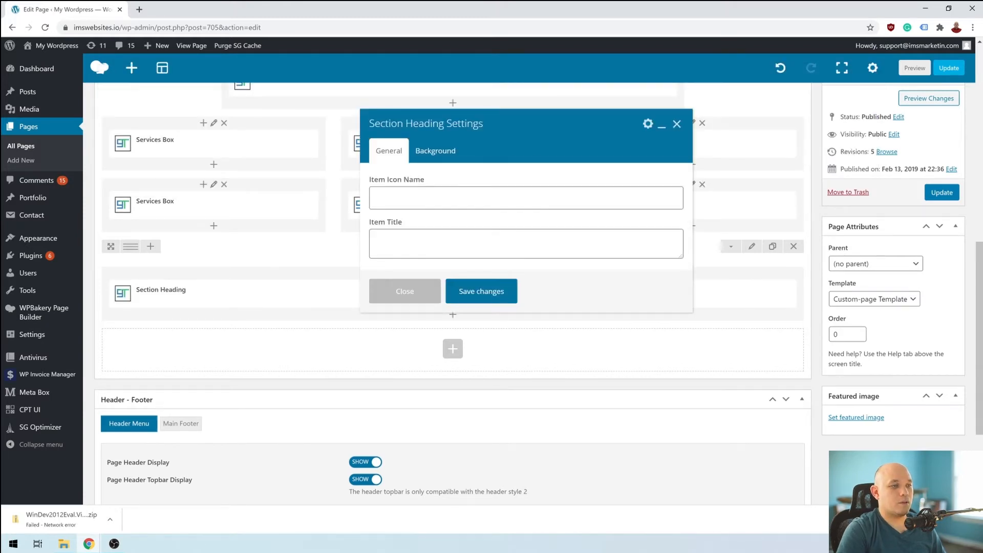
left_click(455, 242)
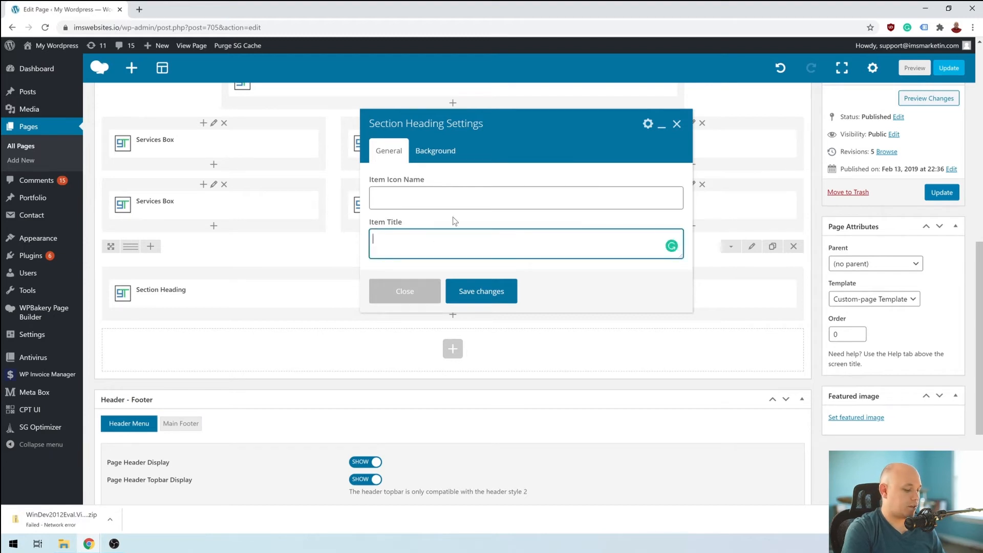
type("Tes")
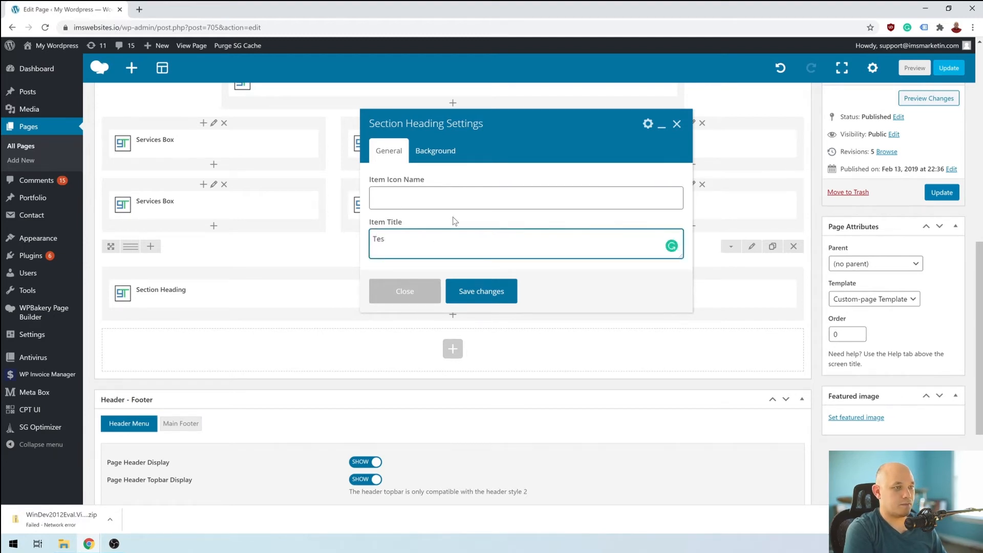
type("t Title")
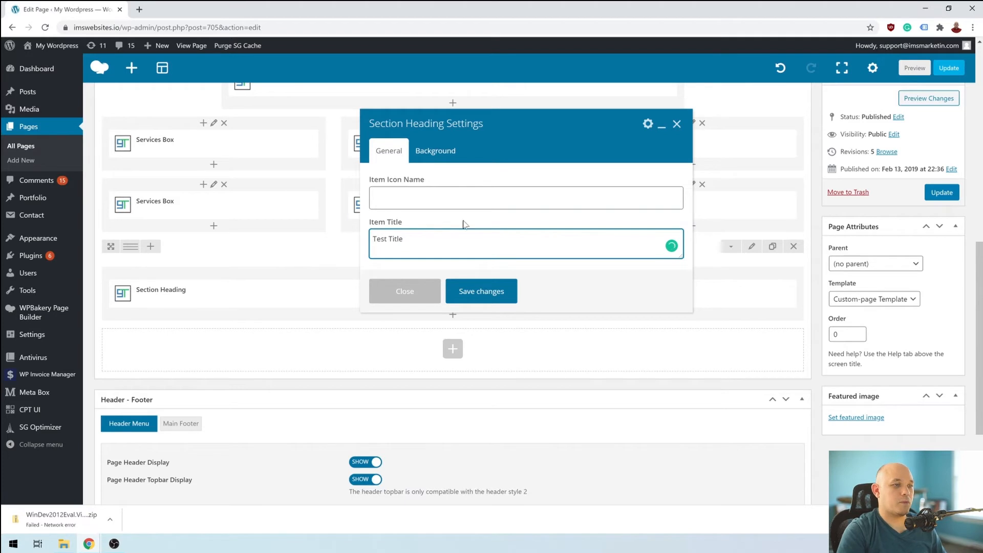
left_click(479, 293)
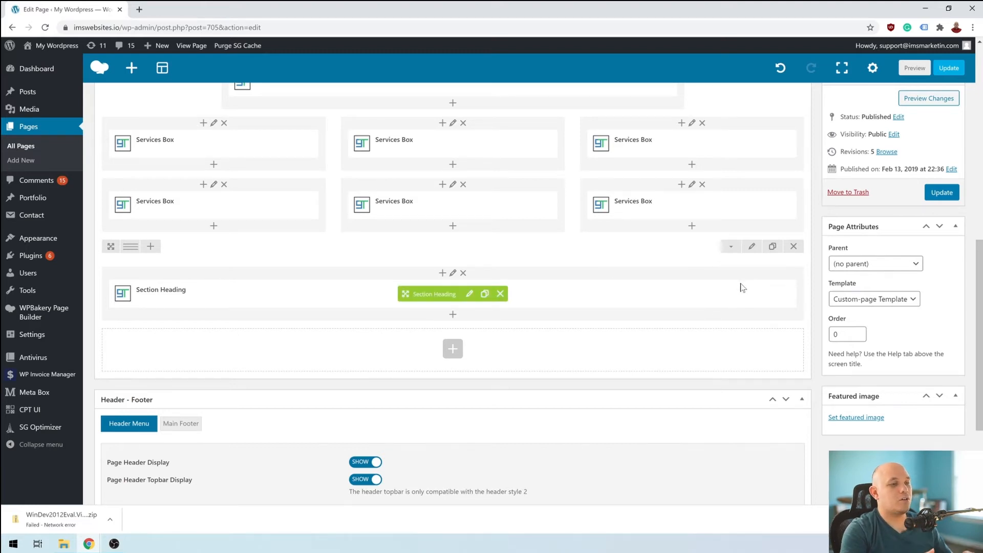
Set the video row's top padding to 100, fill in its bottom padding, and save the settings.
left_click(751, 246)
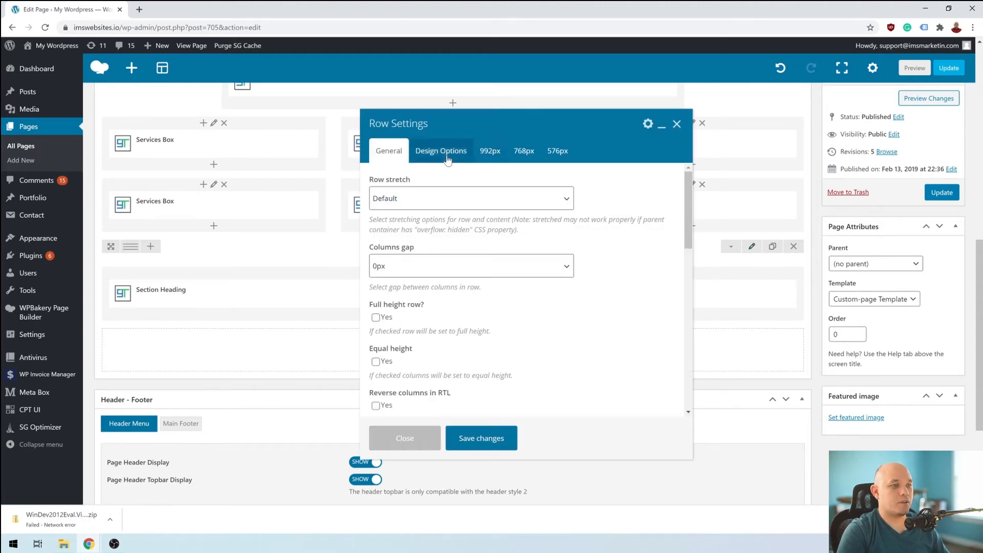
left_click(454, 152)
left_click(451, 246)
type("100")
left_click(451, 291)
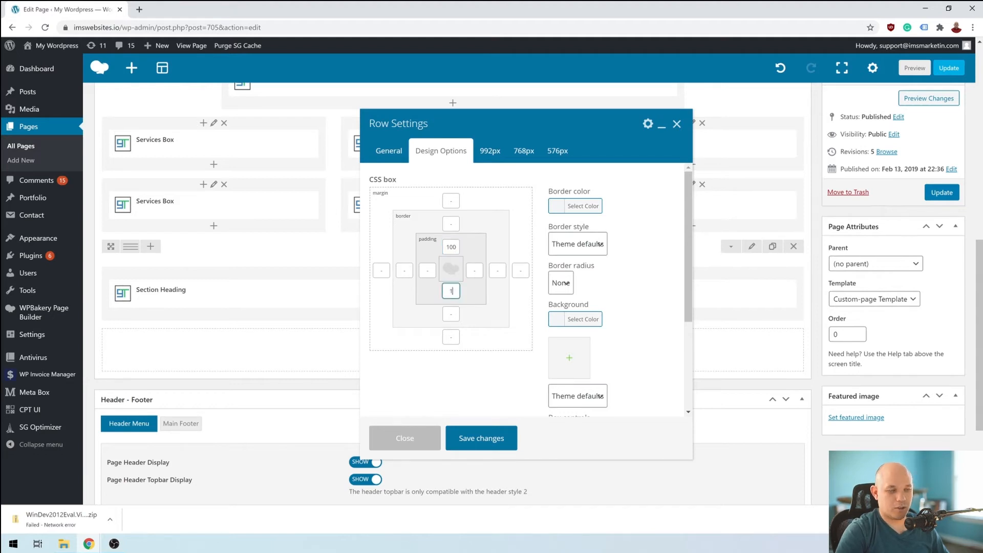
left_click(476, 438)
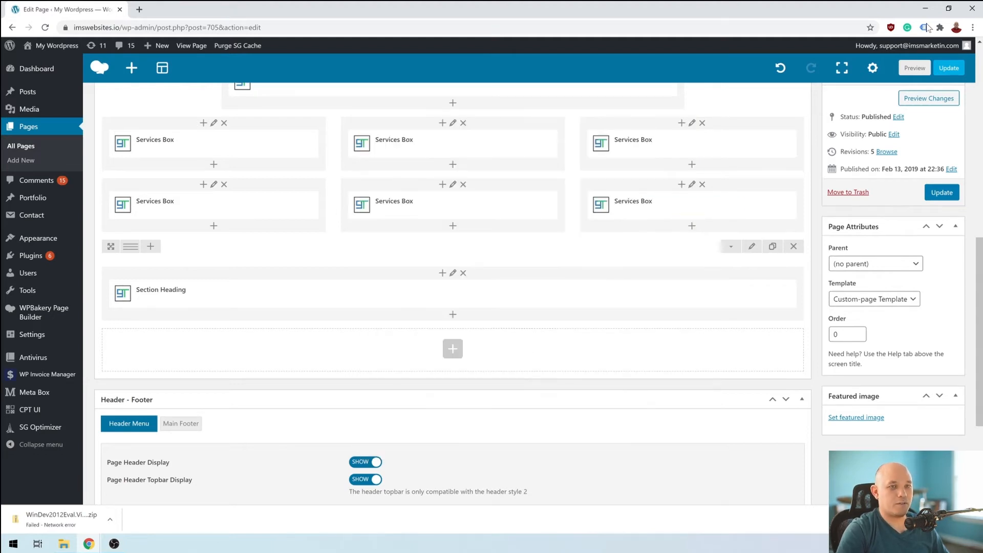
Preview the About Us page and examine the video background row and its heading above the footer.
left_click(912, 72)
scroll(285, 234, "down", 15)
scroll(284, 234, "down", 2)
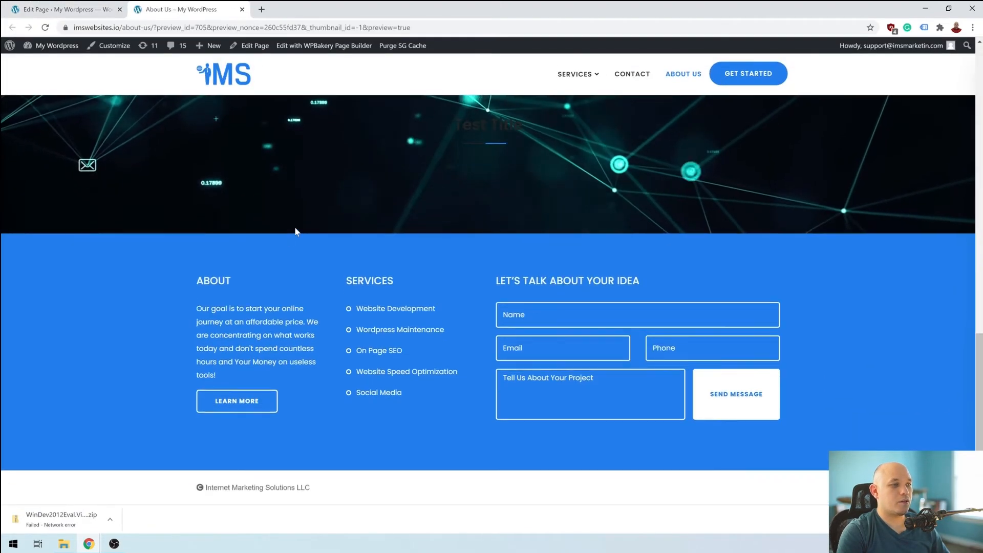
scroll(285, 234, "up", 3)
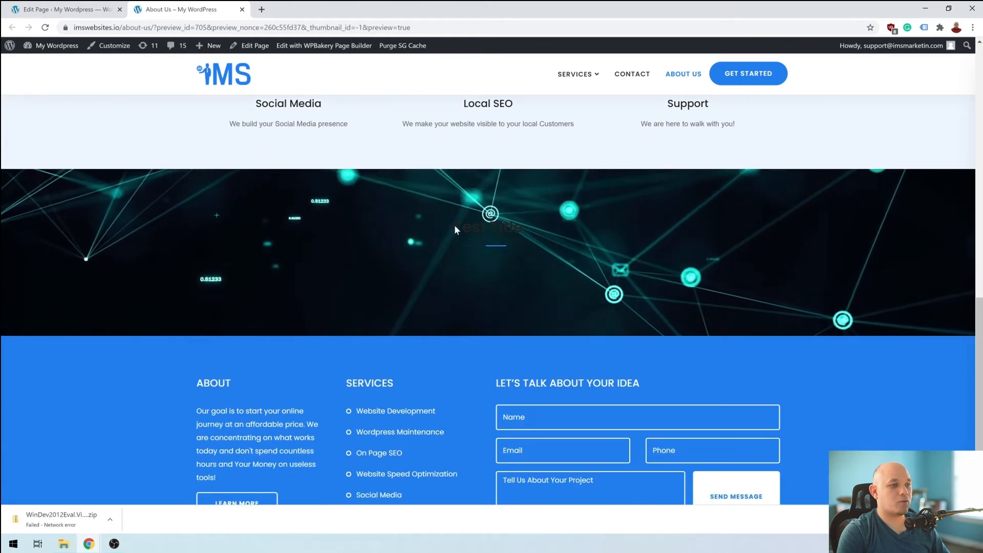
left_click_drag(450, 225, 525, 228)
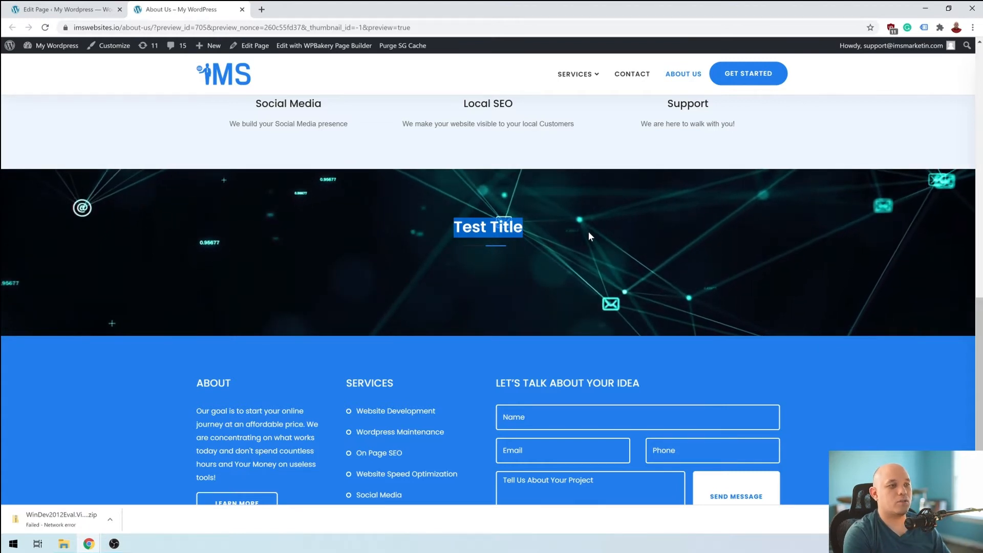
Return to the page editor, move the video row above all other rows, and preview the changes.
left_click(66, 9)
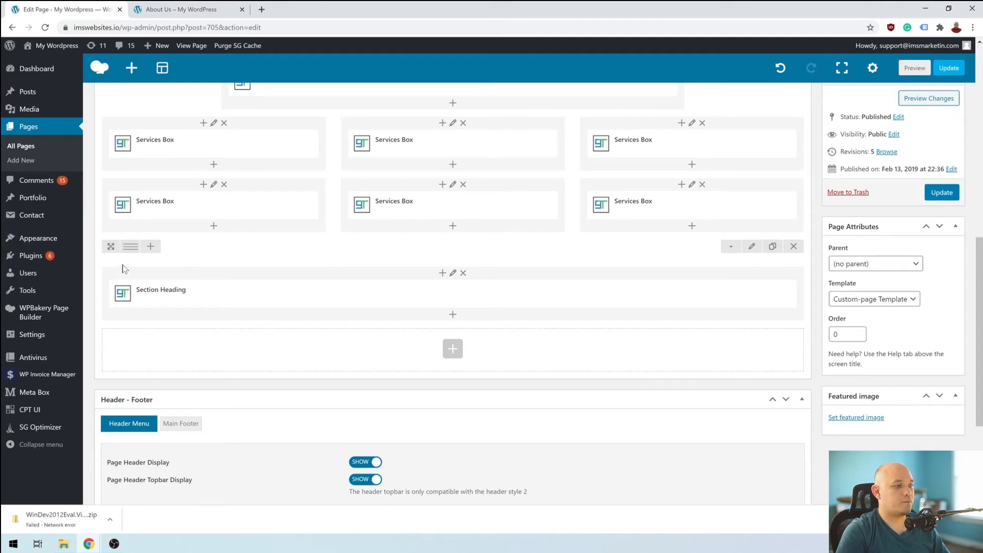
left_click_drag(110, 246, 162, 189)
scroll(162, 242, "up", 3)
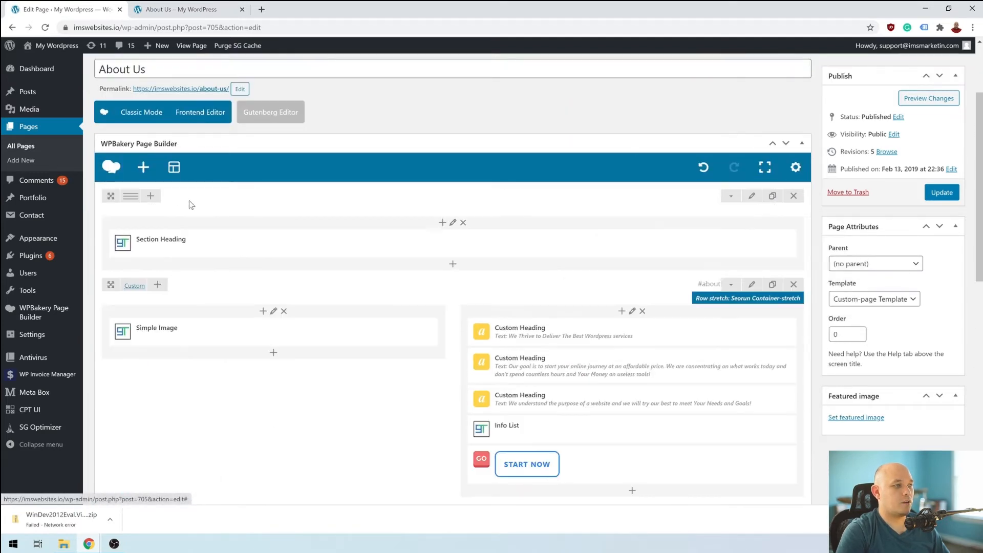
left_click(926, 98)
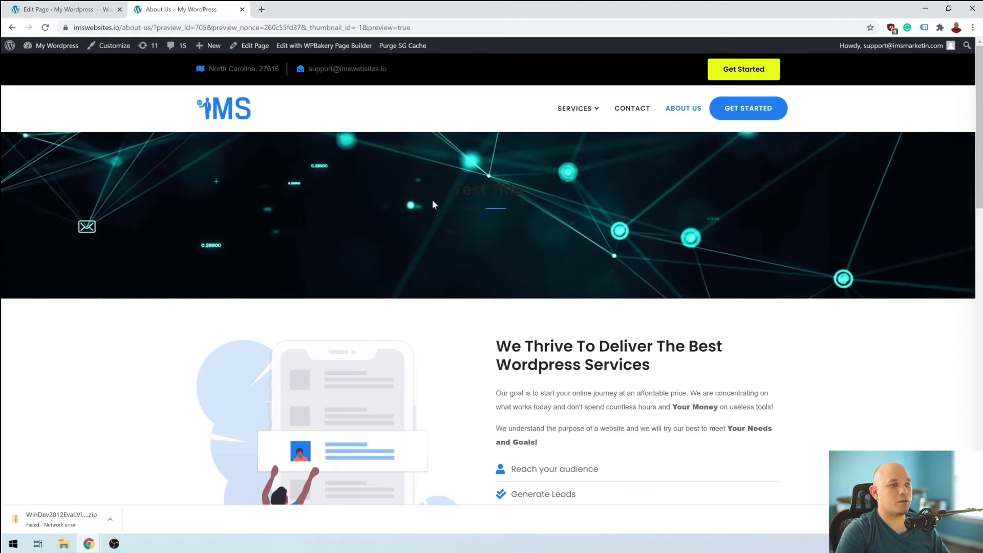
Return to the page editor and review the general settings of the video row.
key("ctrl+Tab")
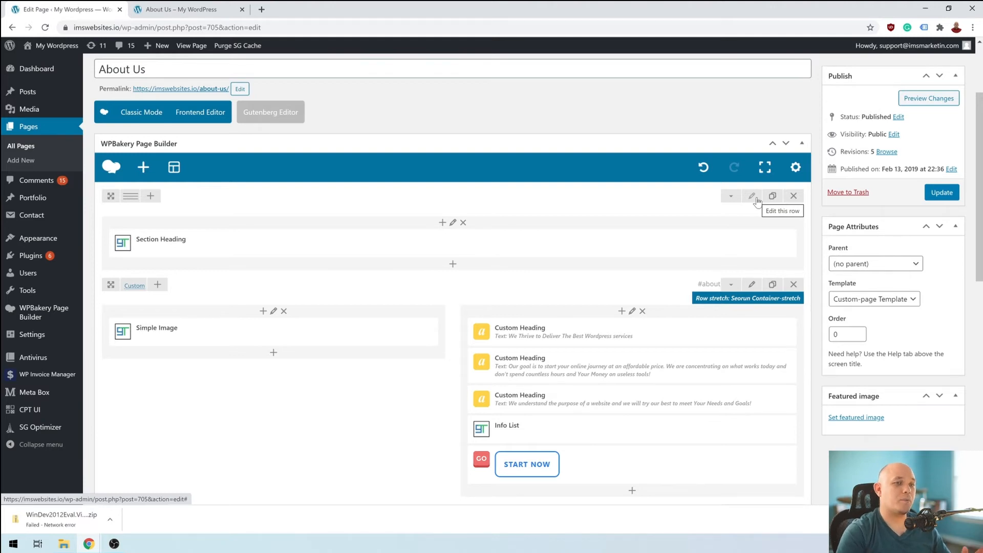
left_click(755, 199)
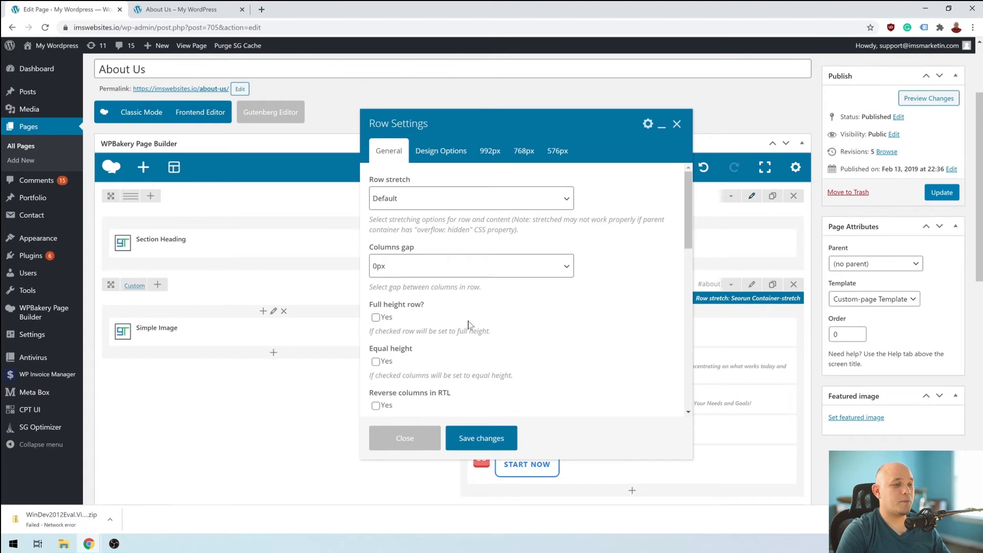
scroll(469, 325, "down", 1)
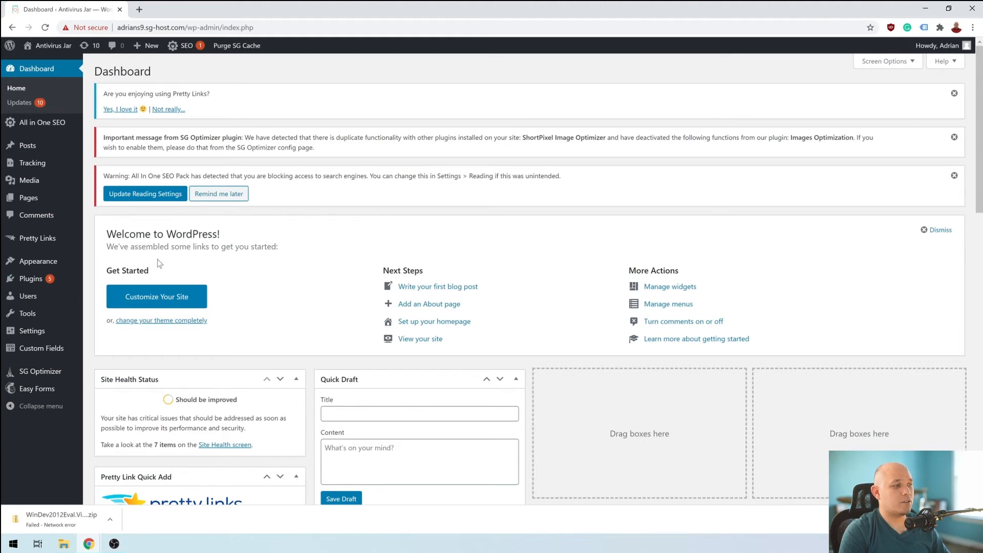
Search the plugin directory of the Antivirus Jar site for "elementor" and install Elementor Website Builder.
mouse_move(32, 289)
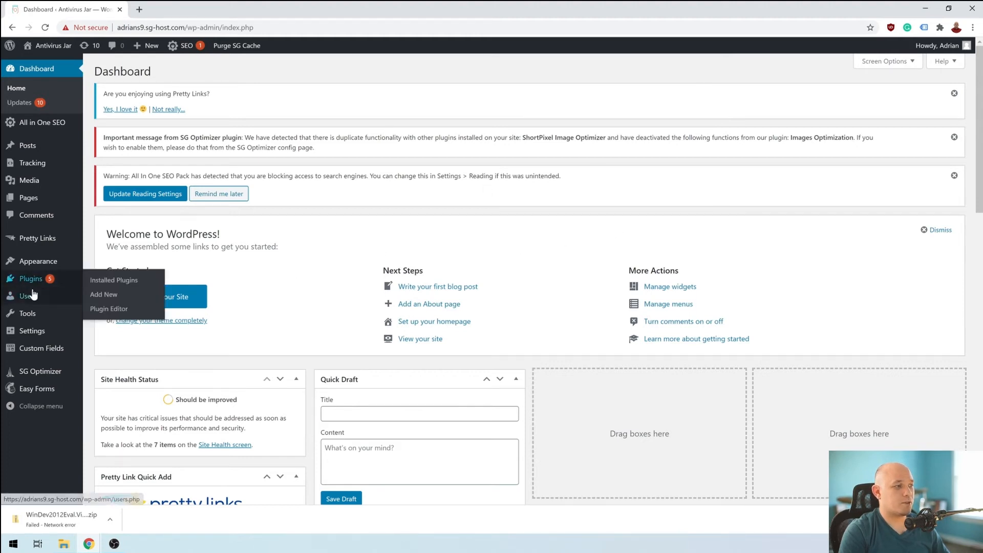
left_click(104, 294)
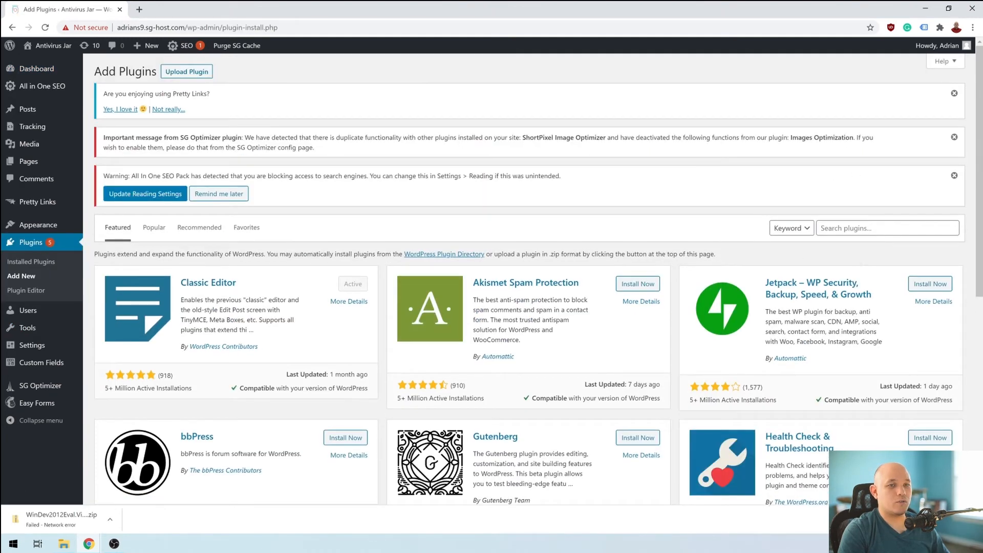
left_click(886, 229)
type("elementor")
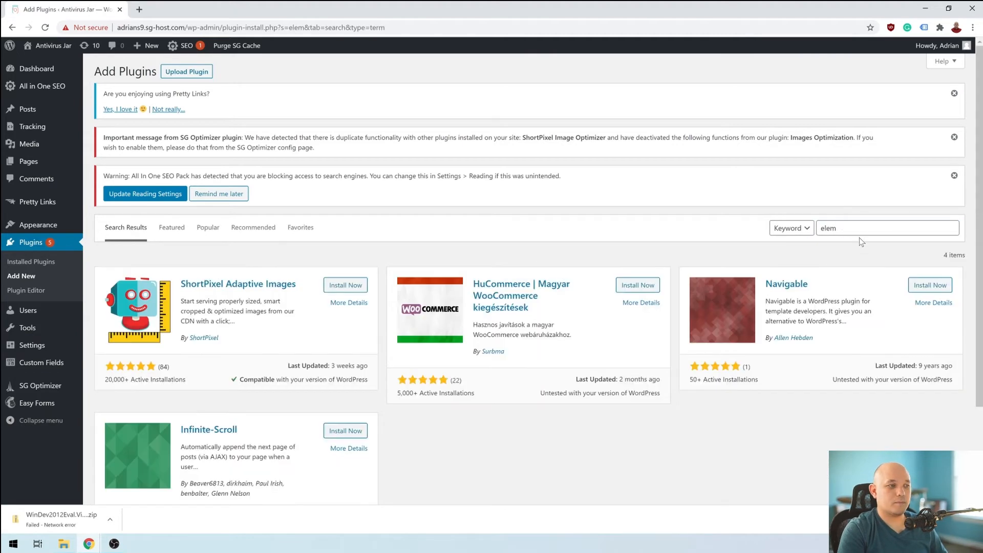
left_click(855, 248)
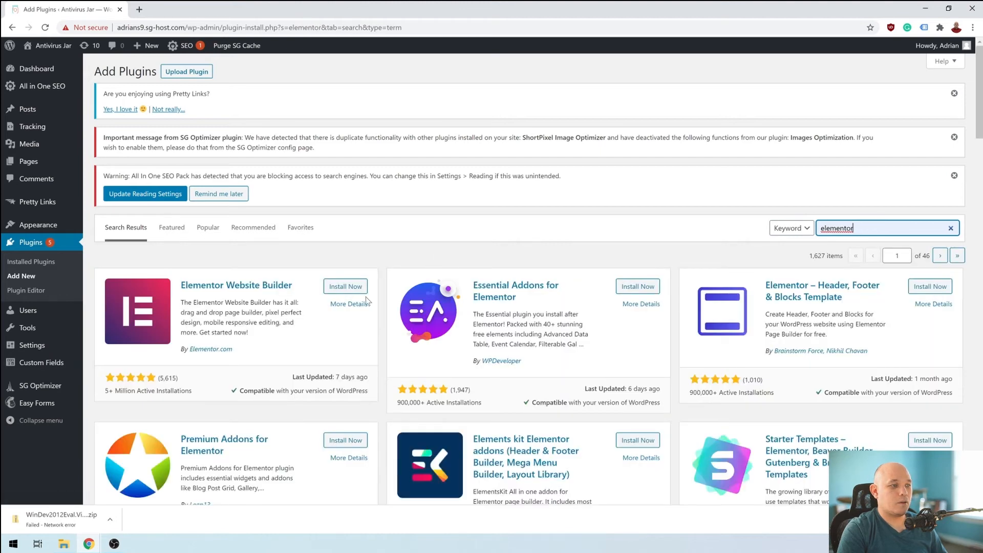
left_click(341, 288)
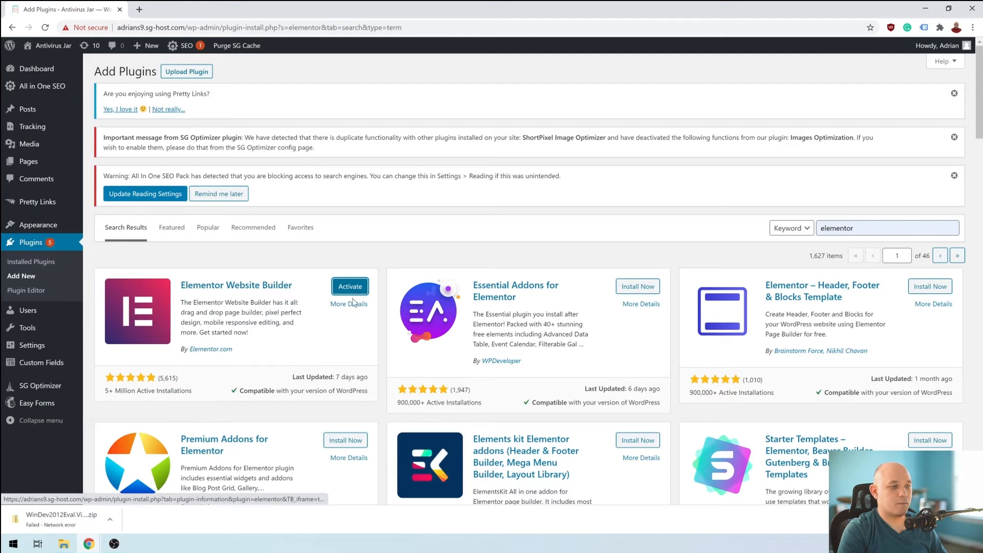
Activate Elementor Website Builder and open a new page in the Elementor editor.
left_click(351, 290)
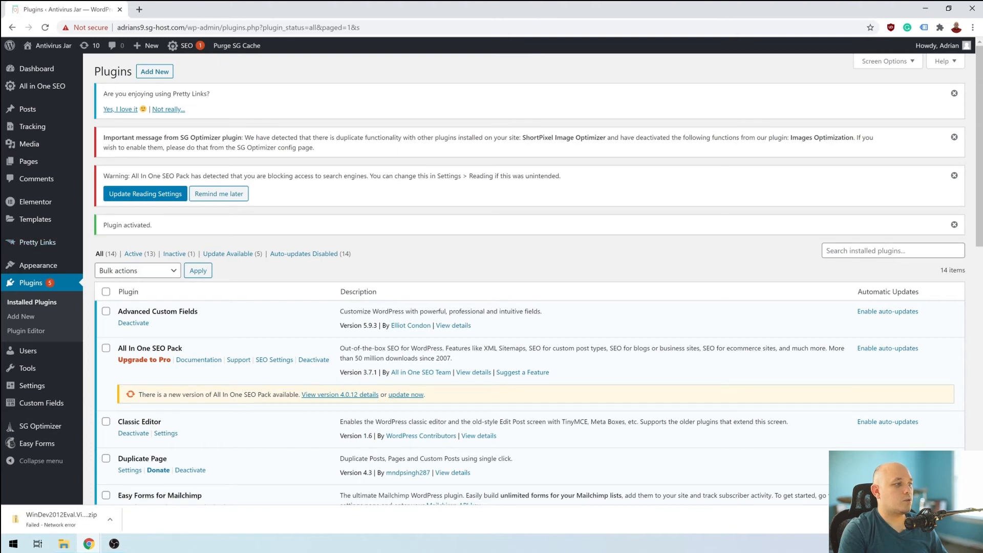
mouse_move(37, 164)
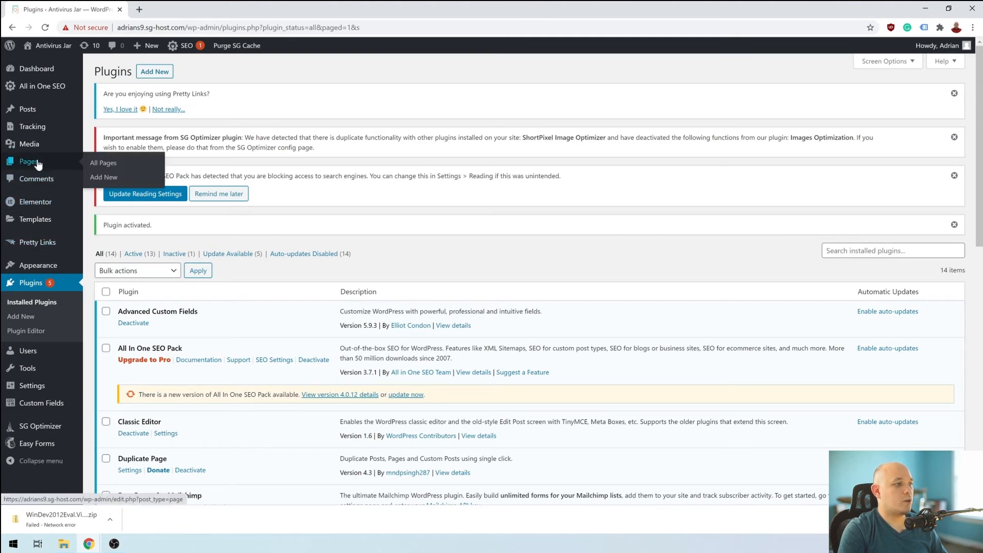
left_click(116, 182)
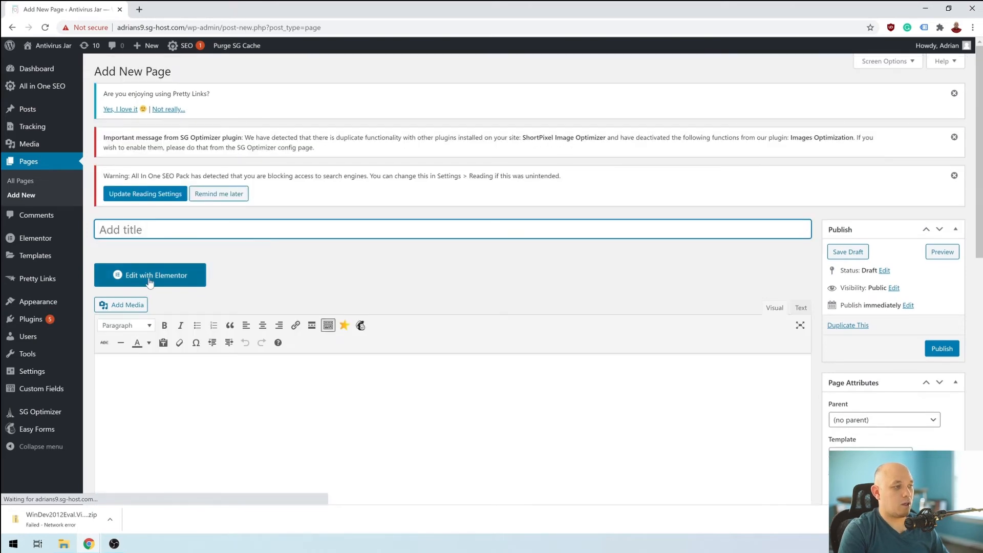
left_click(149, 276)
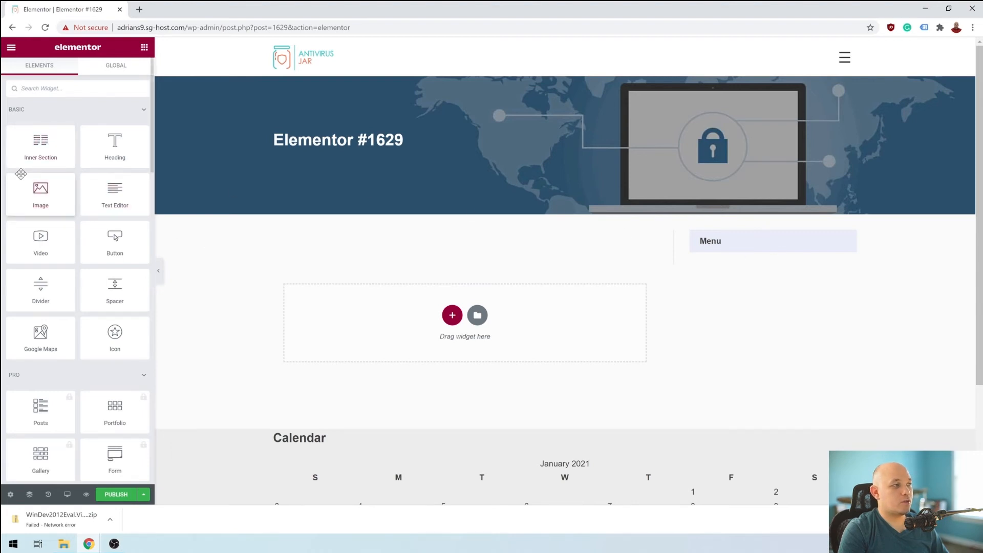
left_click_drag(40, 142, 435, 315)
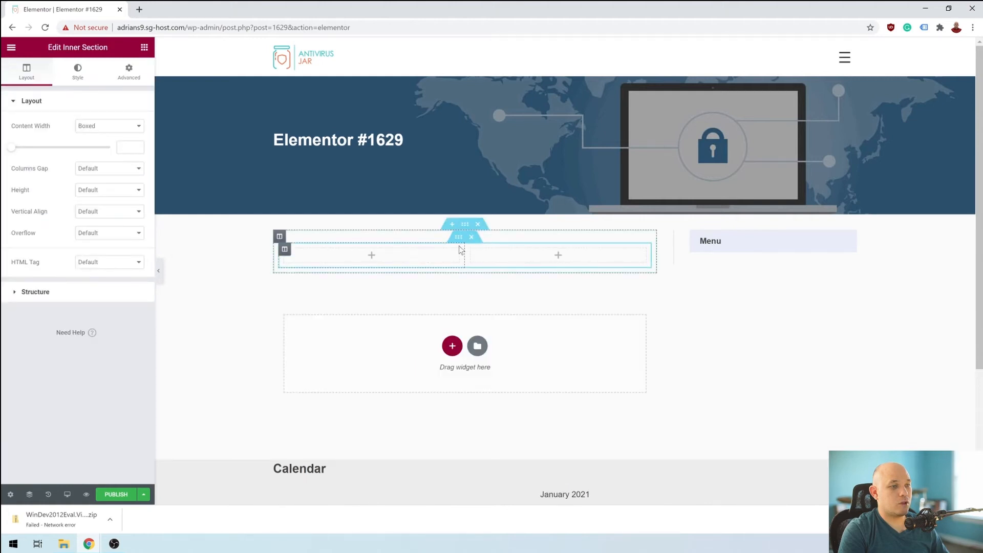
left_click(467, 226)
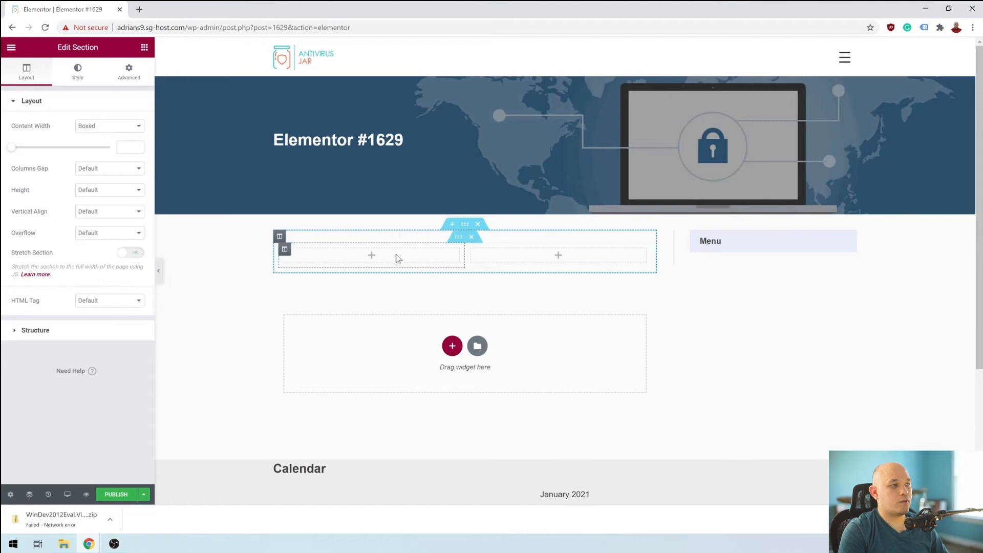
left_click(78, 76)
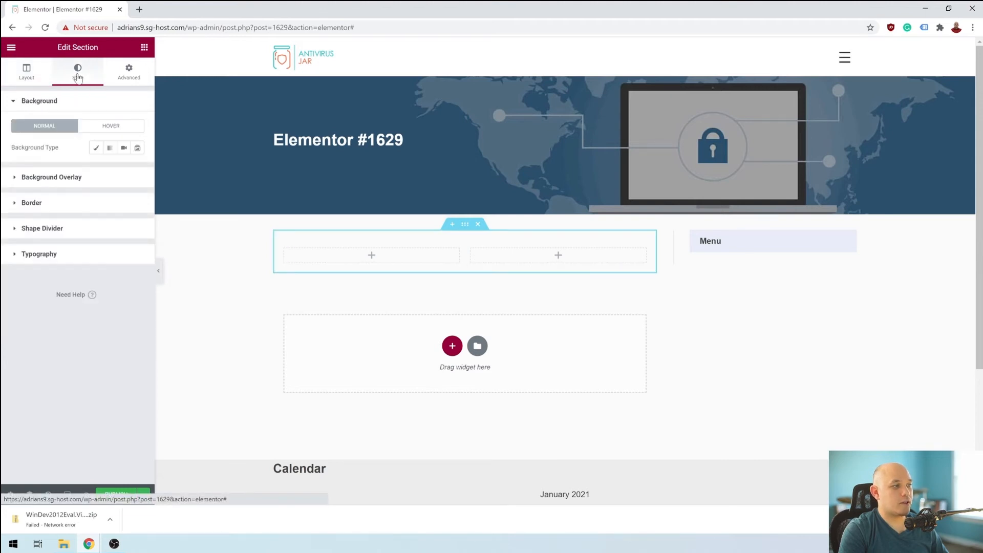
left_click(124, 149)
type("https://www.youtube.com/watch?v=be41MC-Vy_w")
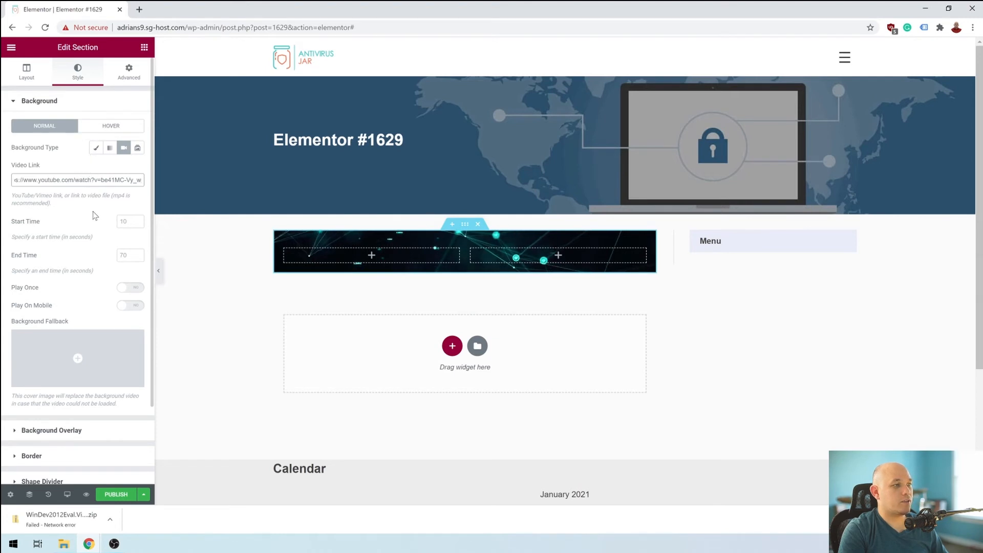
left_click(94, 202)
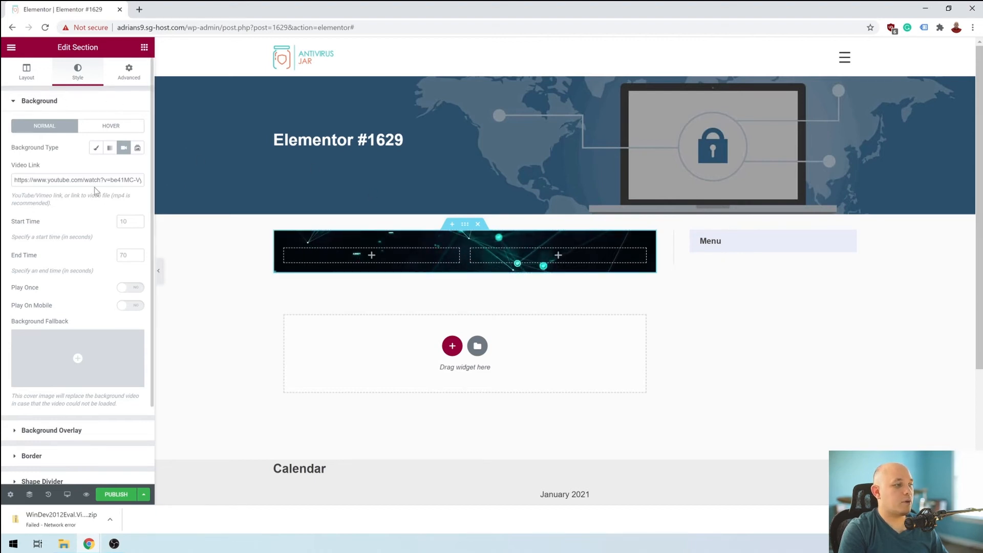
scroll(95, 191, "down", 3)
scroll(97, 235, "up", 3)
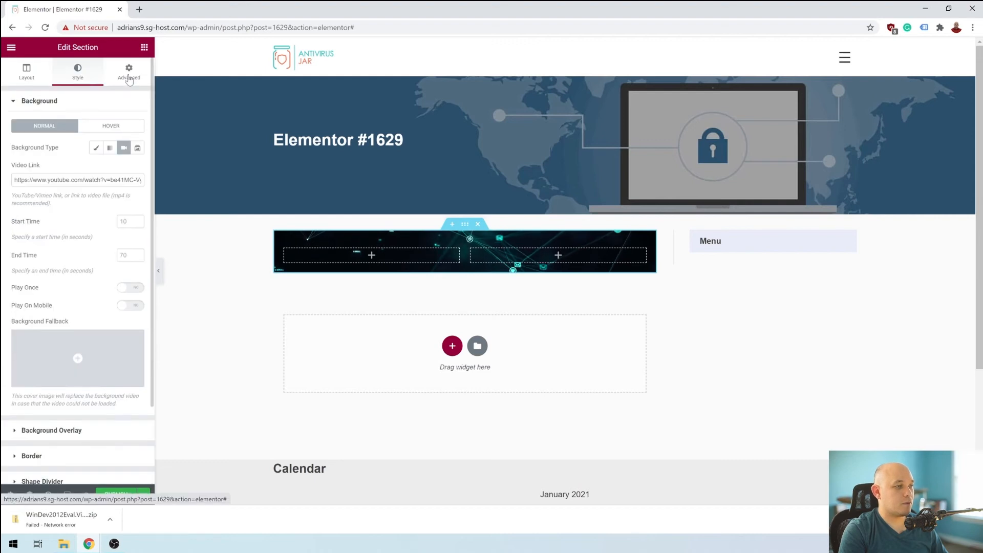
Set the outer section's padding to 100 px on all sides and collapse the editing sidebar.
left_click(129, 79)
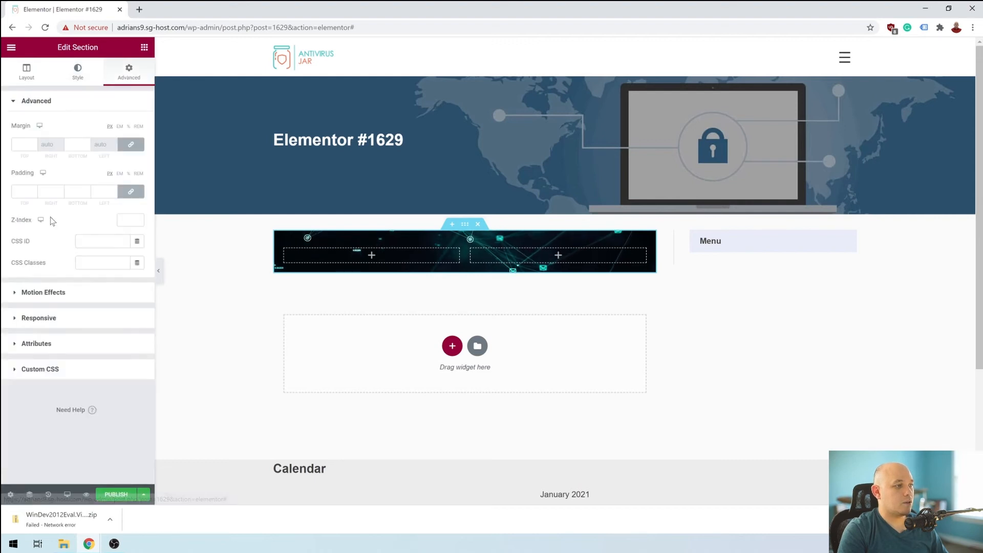
left_click(21, 191)
type("1")
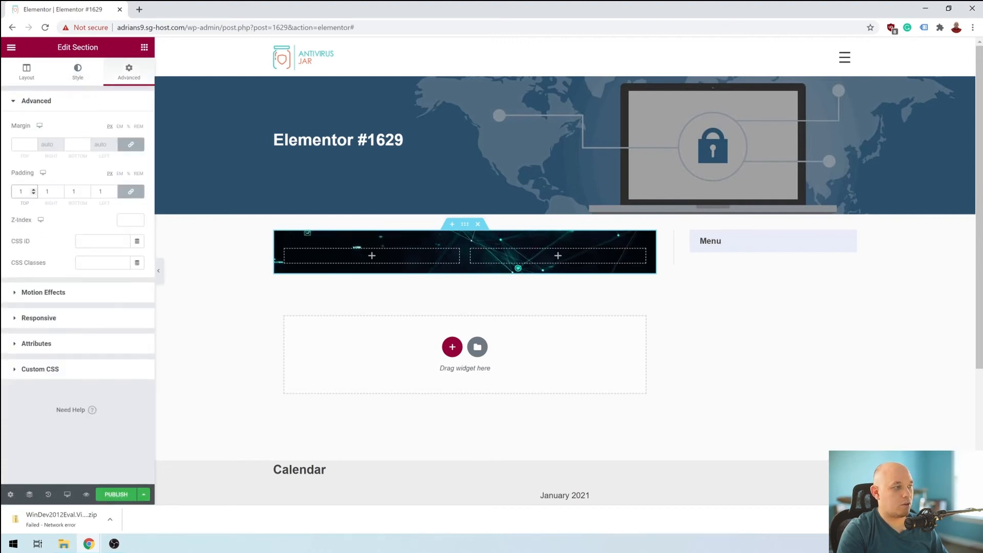
type("00")
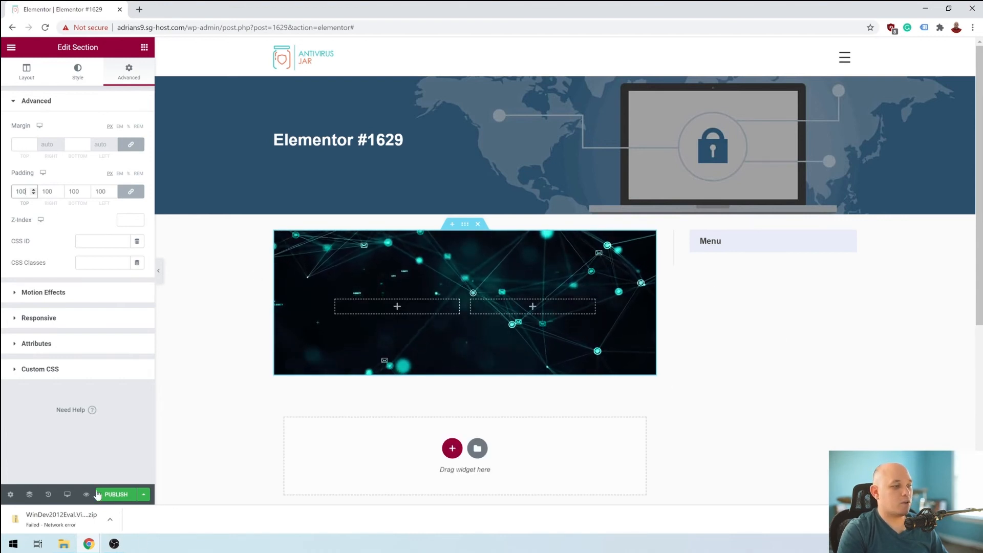
left_click(159, 272)
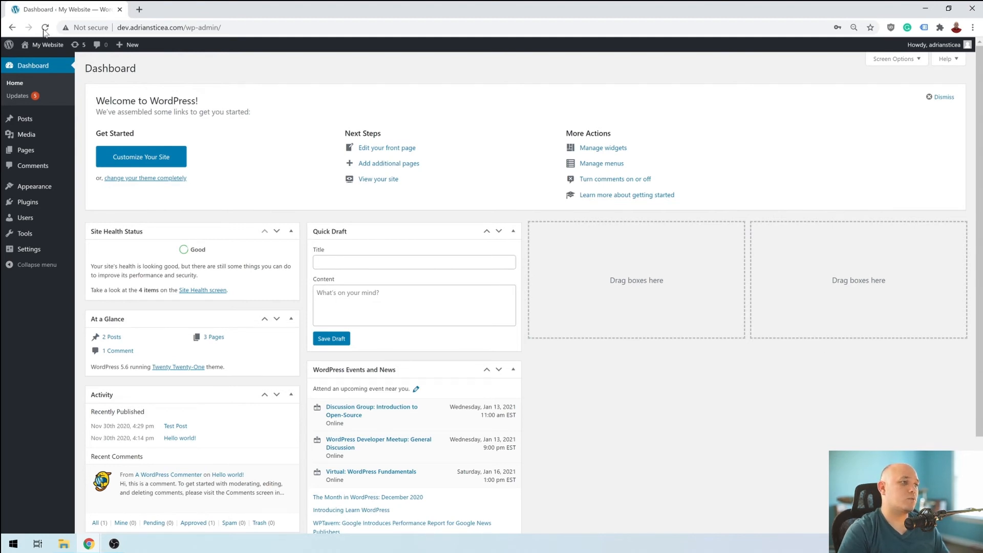
In a new browser tab, search GIPHY for "code" and narrow the search to the #coding tag.
left_click(140, 10)
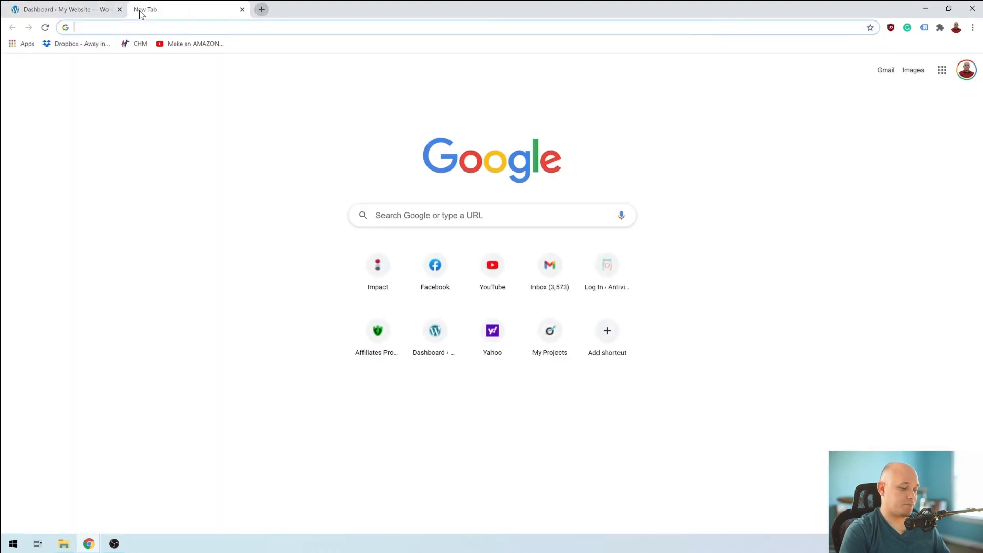
type("stock")
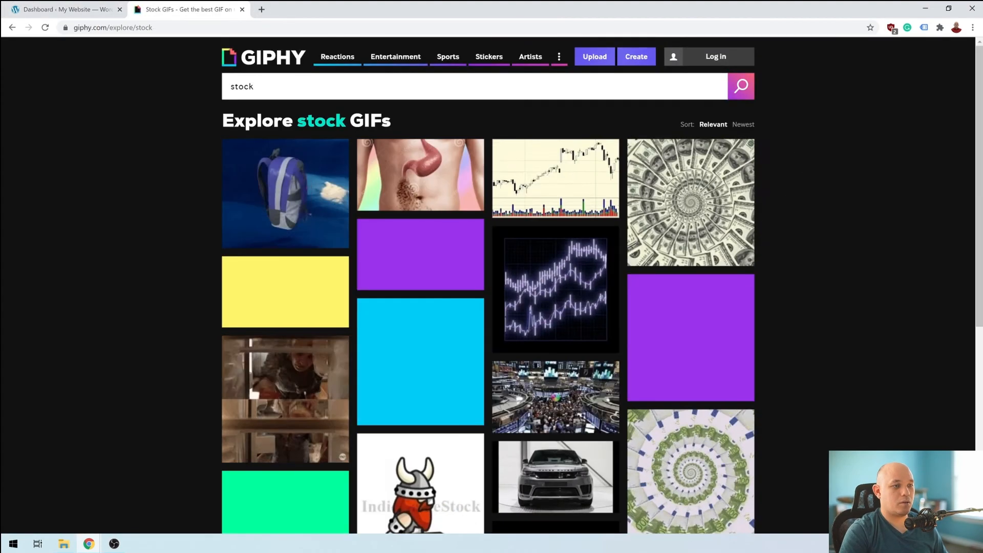
key("ctrl+a")
type("code")
key("Return")
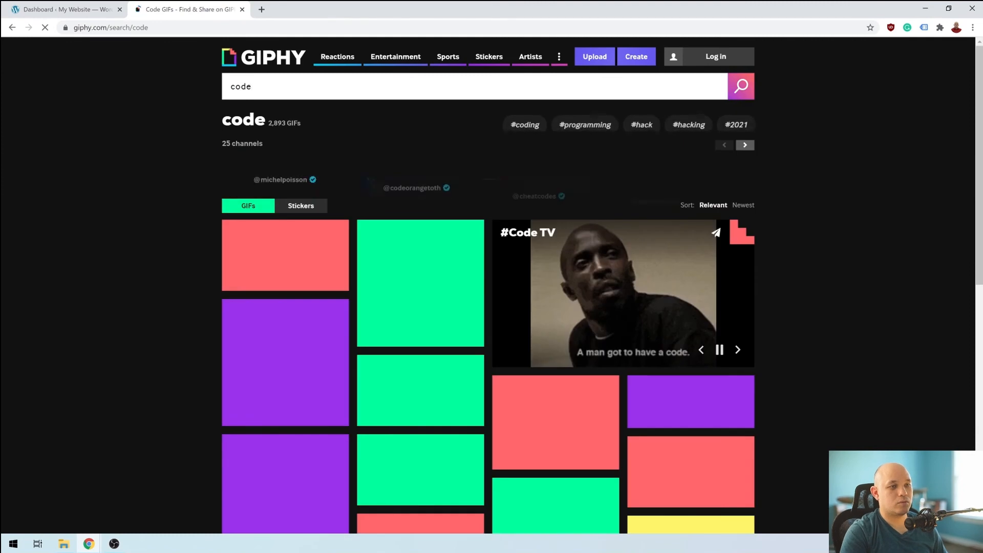
left_click(524, 122)
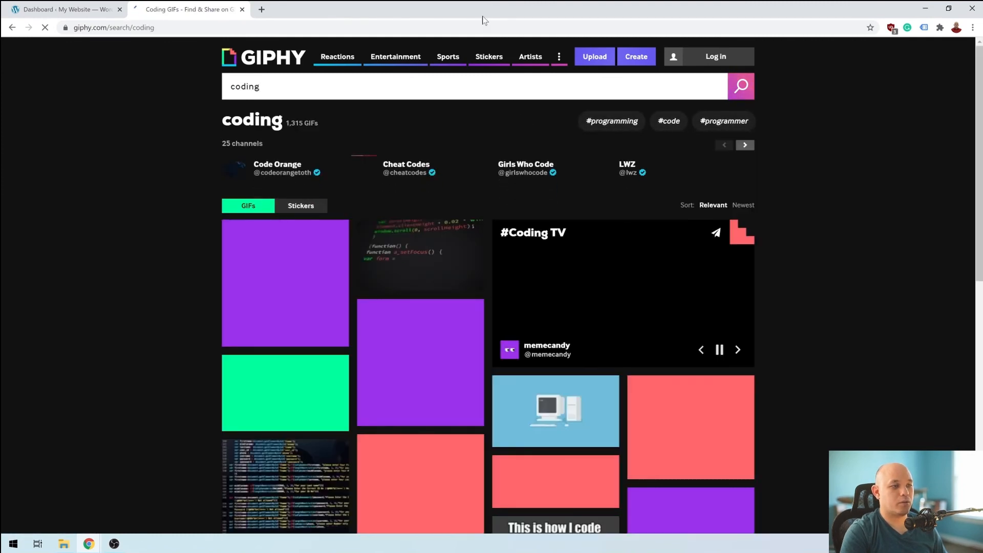
Open the Hack Coding GIF showing red and green code and copy its direct GIF link.
left_click(427, 242)
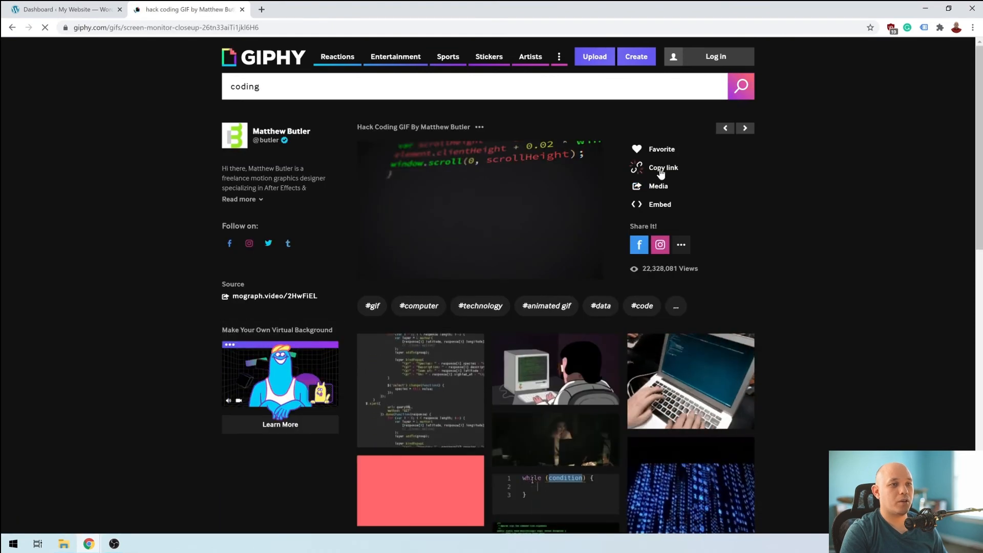
left_click(661, 171)
left_click(503, 206)
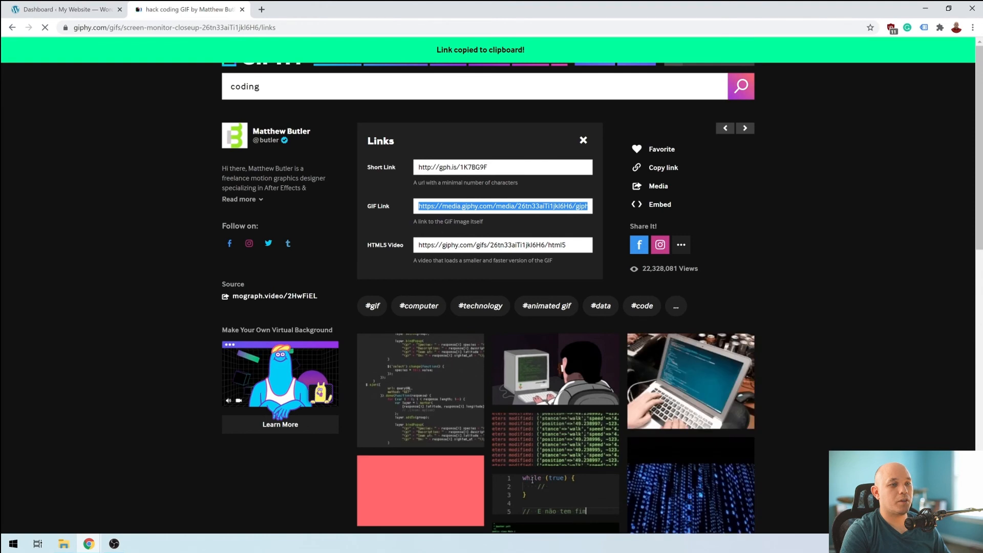
Open the My Website front page in a separate tab and examine its sections from the header image down to the footer.
left_click(82, 6)
middle_click(33, 61)
left_click(203, 9)
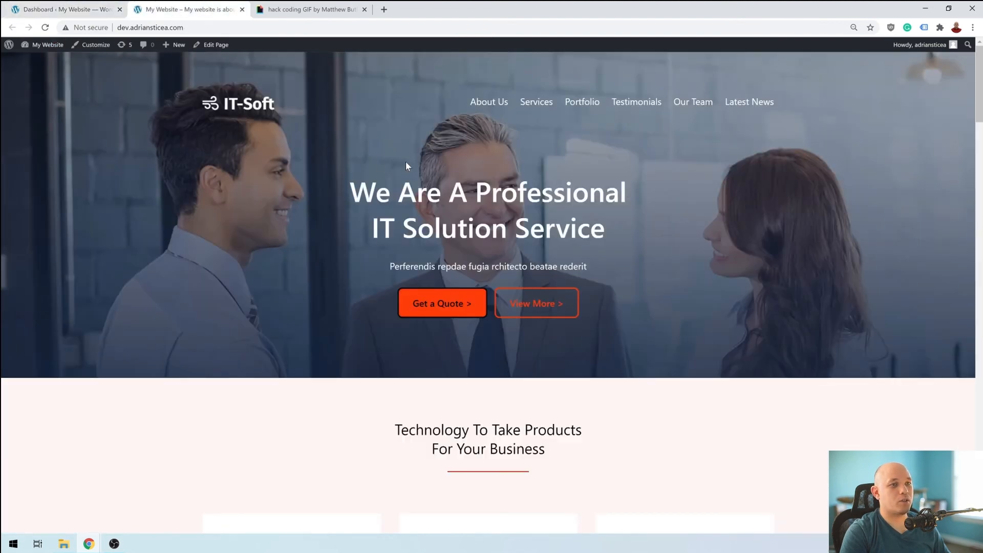
scroll(491, 292, "down", 15)
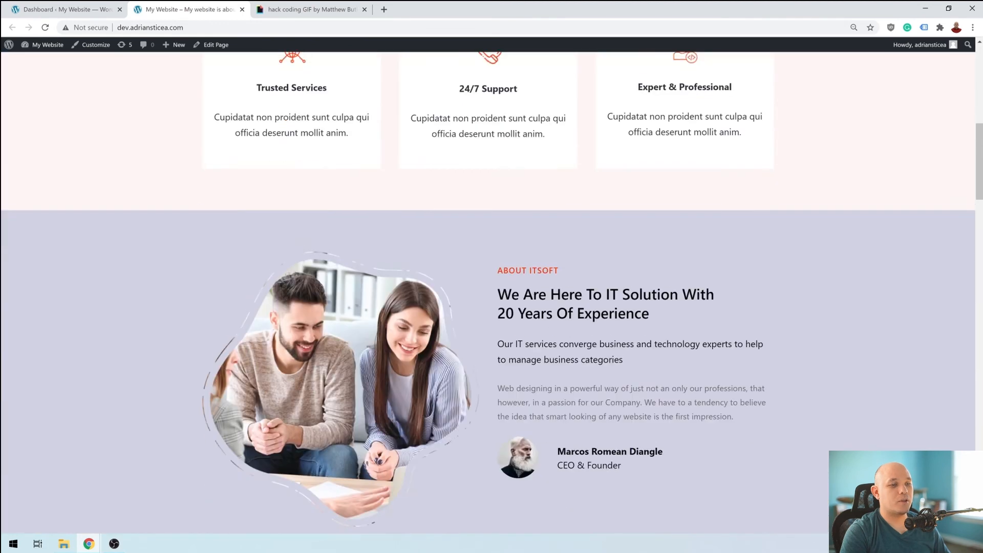
scroll(492, 292, "down", 8)
scroll(491, 292, "up", 20)
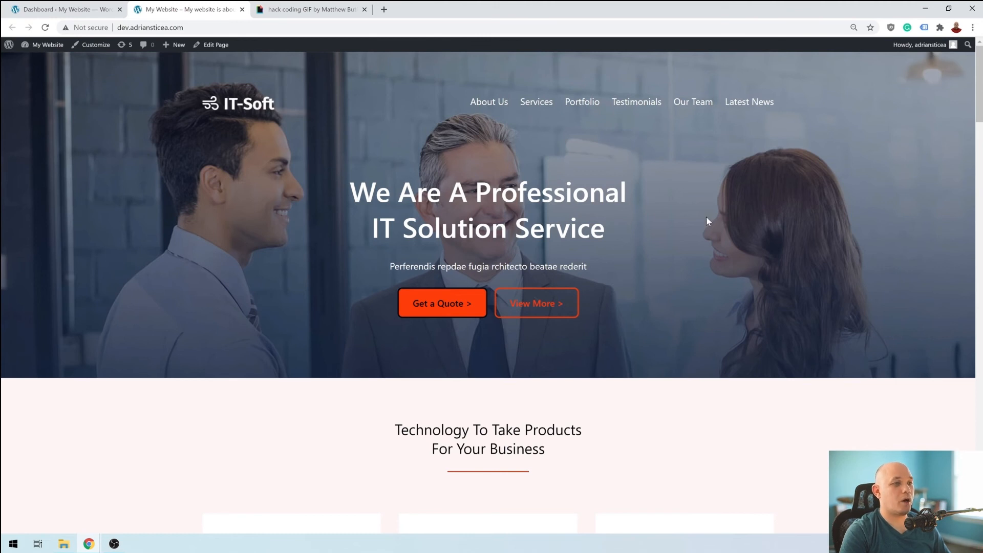
scroll(492, 292, "down", 9)
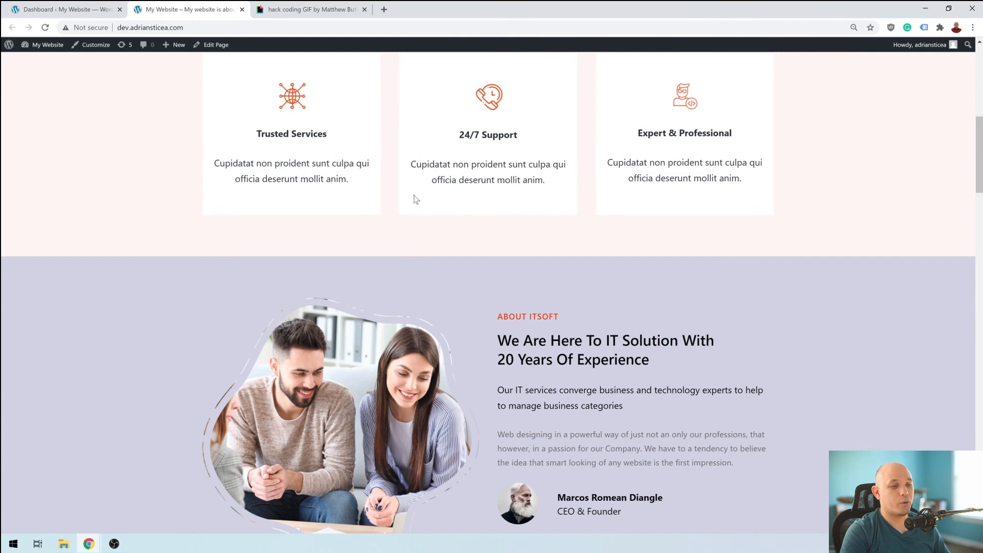
scroll(416, 199, "down", 16)
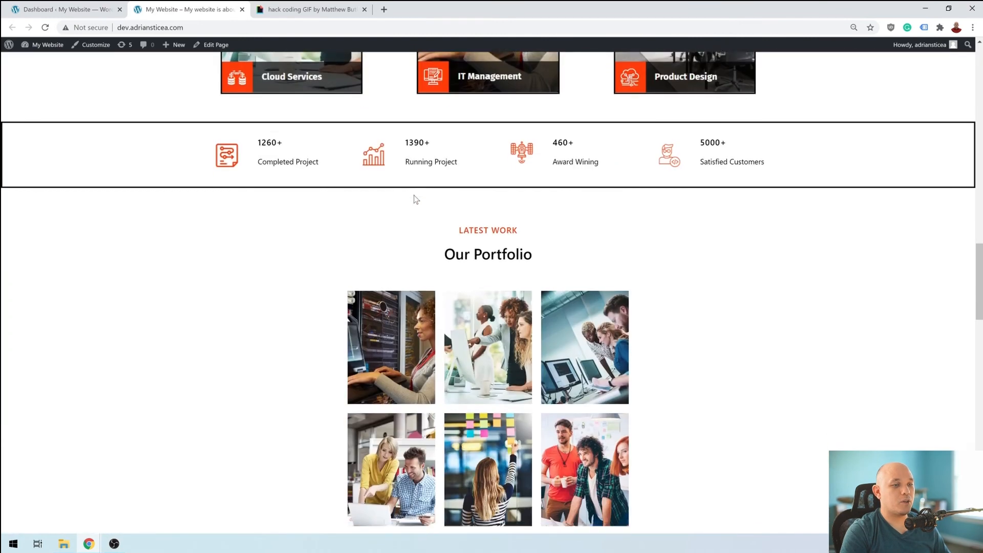
scroll(416, 198, "down", 5)
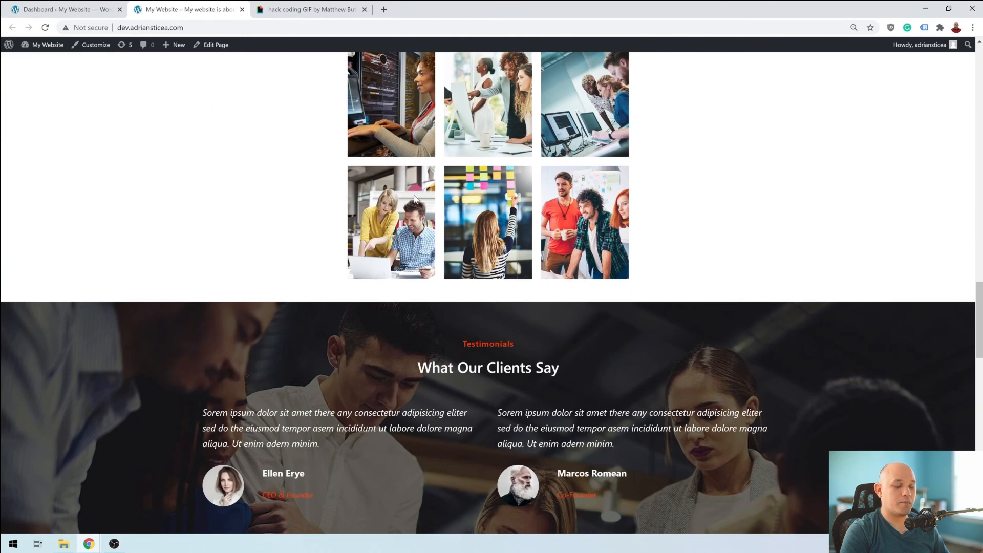
scroll(414, 198, "down", 13)
scroll(414, 198, "down", 6)
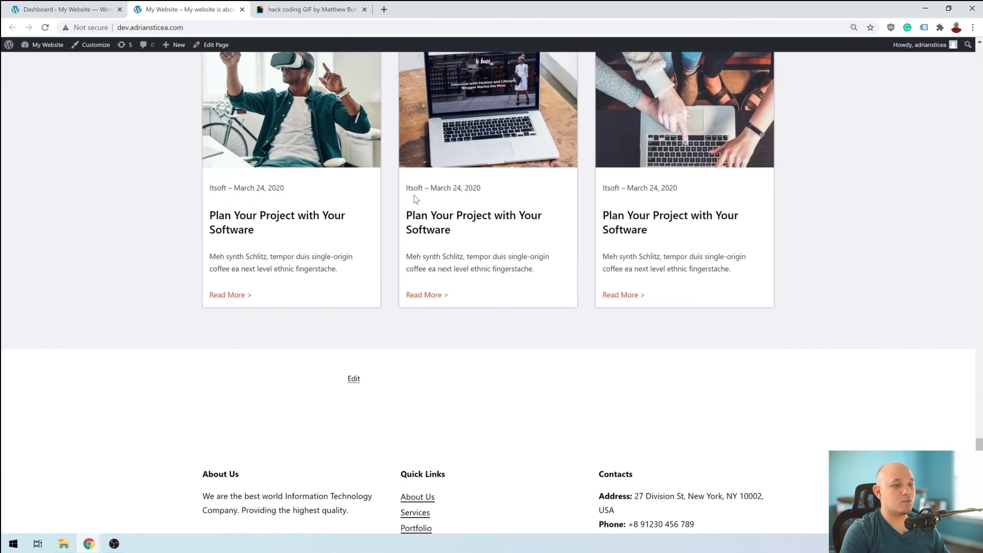
scroll(415, 199, "up", 19)
scroll(415, 199, "up", 17)
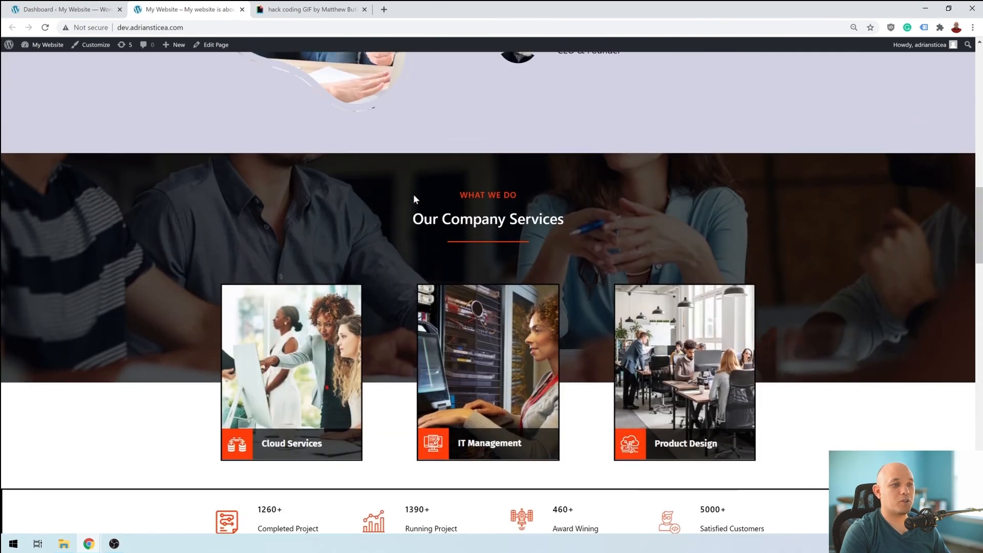
scroll(416, 199, "up", 9)
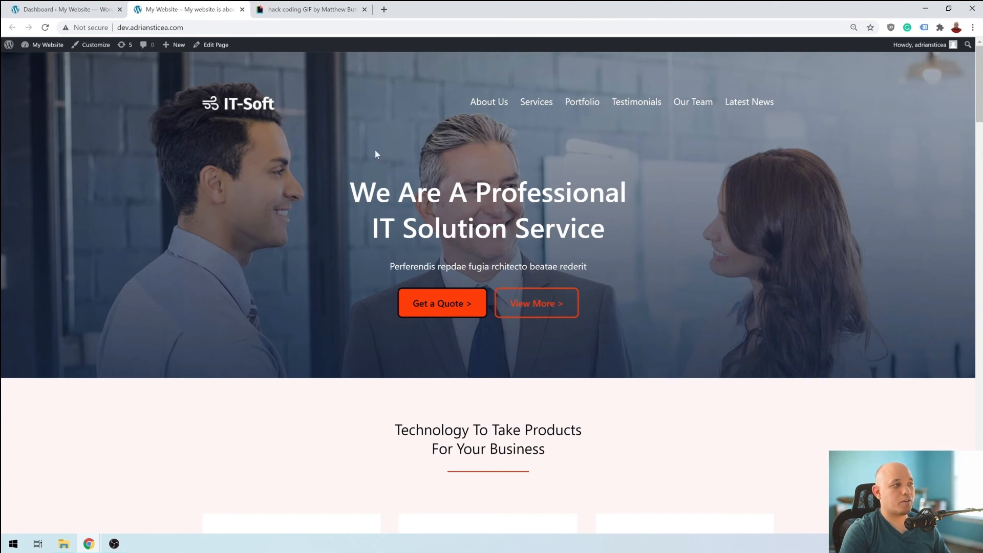
Open the Additional CSS in the site customizer and start a body.custom-background rule below the footer rule.
left_click(90, 45)
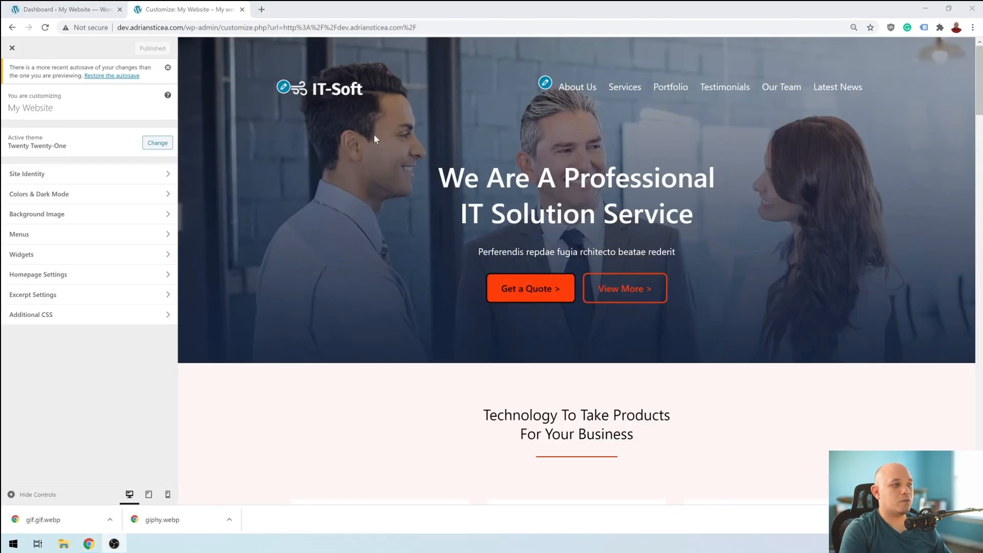
left_click(48, 314)
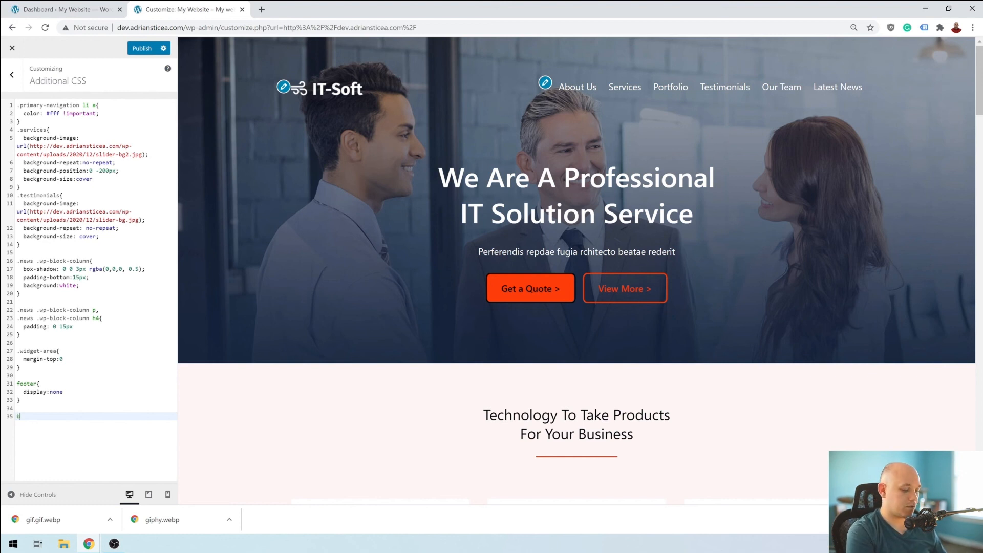
type("{")
key("Return")
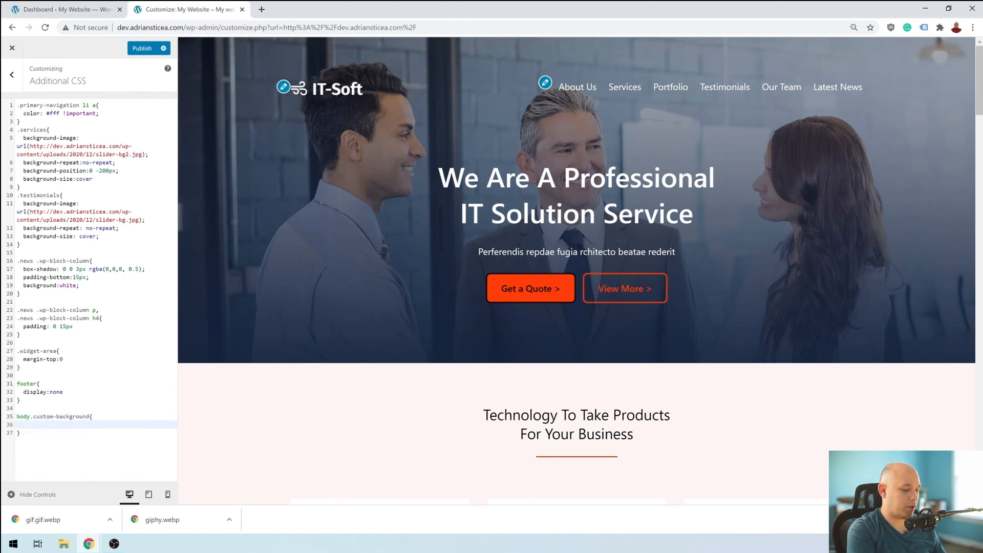
type("bac")
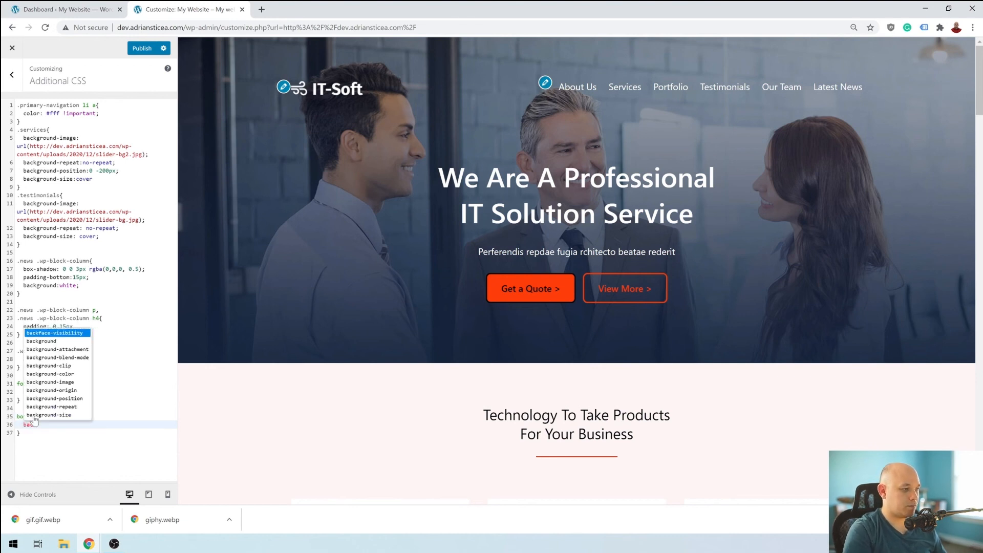
key("Down")
key("Down")
key("Down")
key("Down")
key("Down")
key("Down")
key("Return")
type(": url")
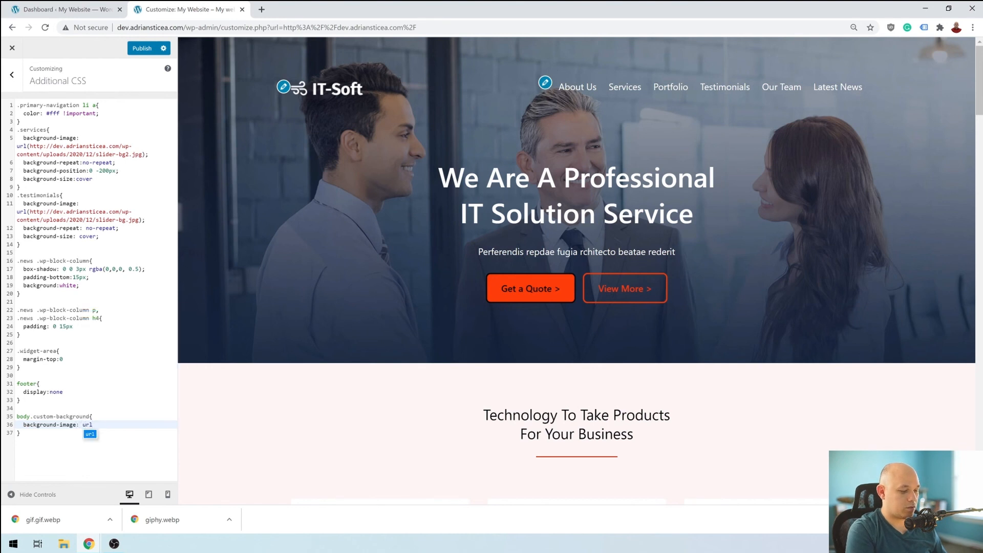
type("(")
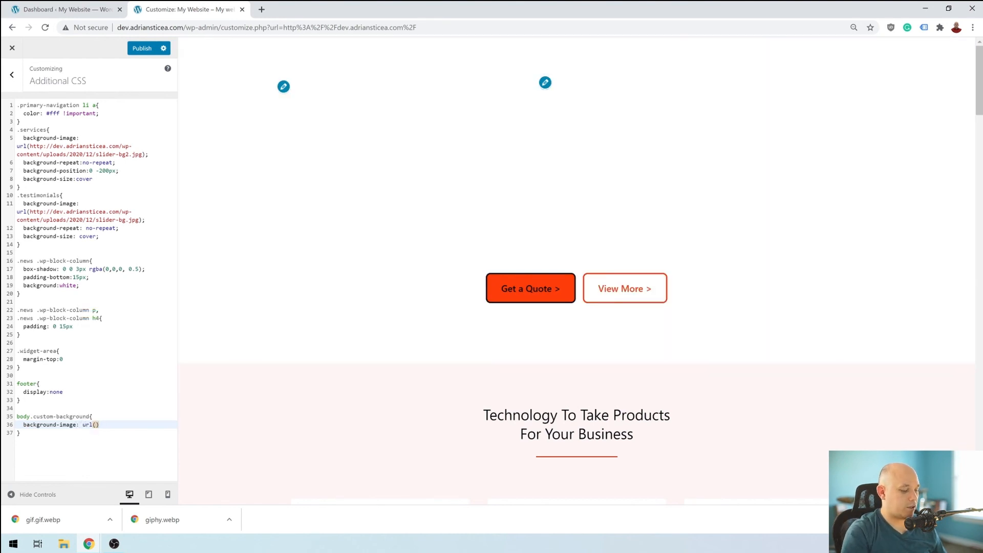
type("https://media.giphy.com/media/26tn33aiTi1jkl6H6/giphy.gif")
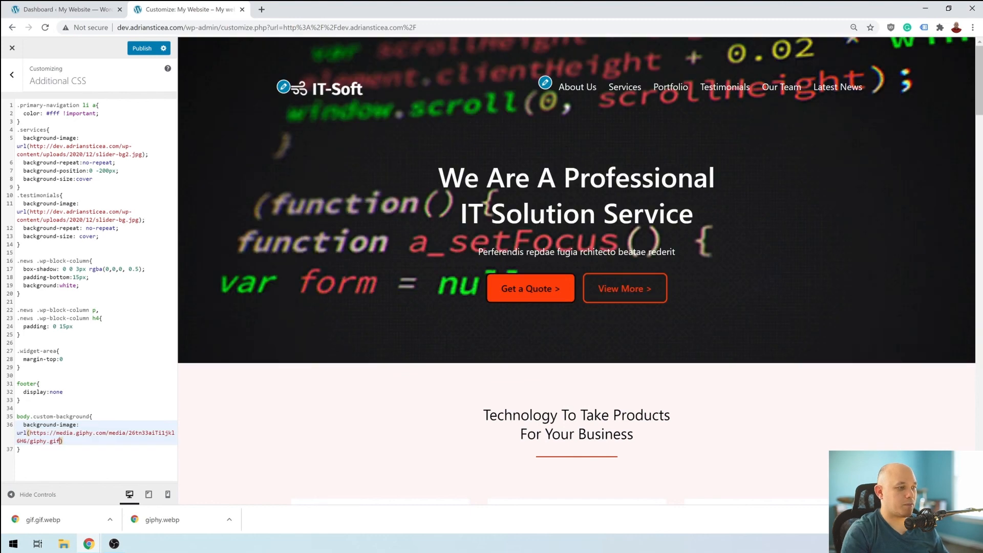
left_click(10, 494)
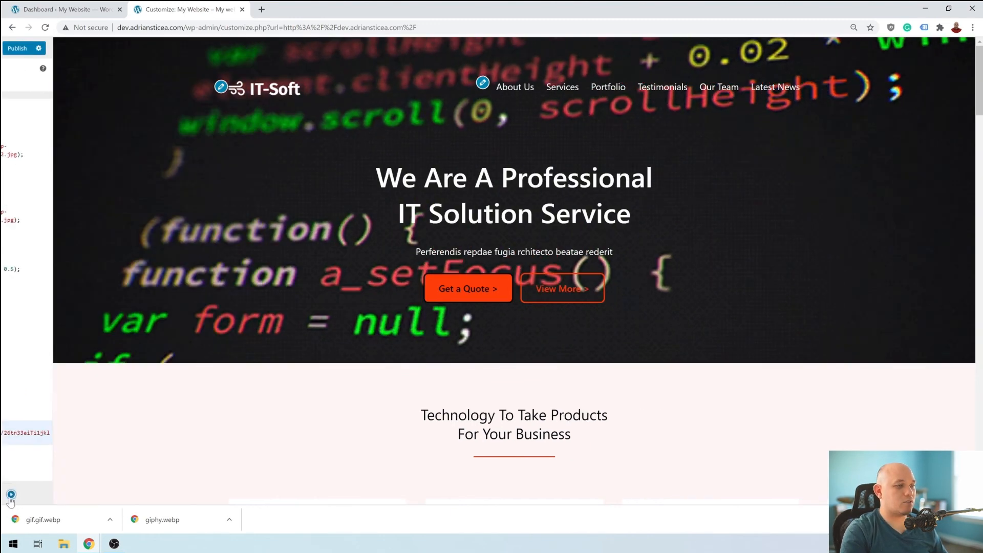